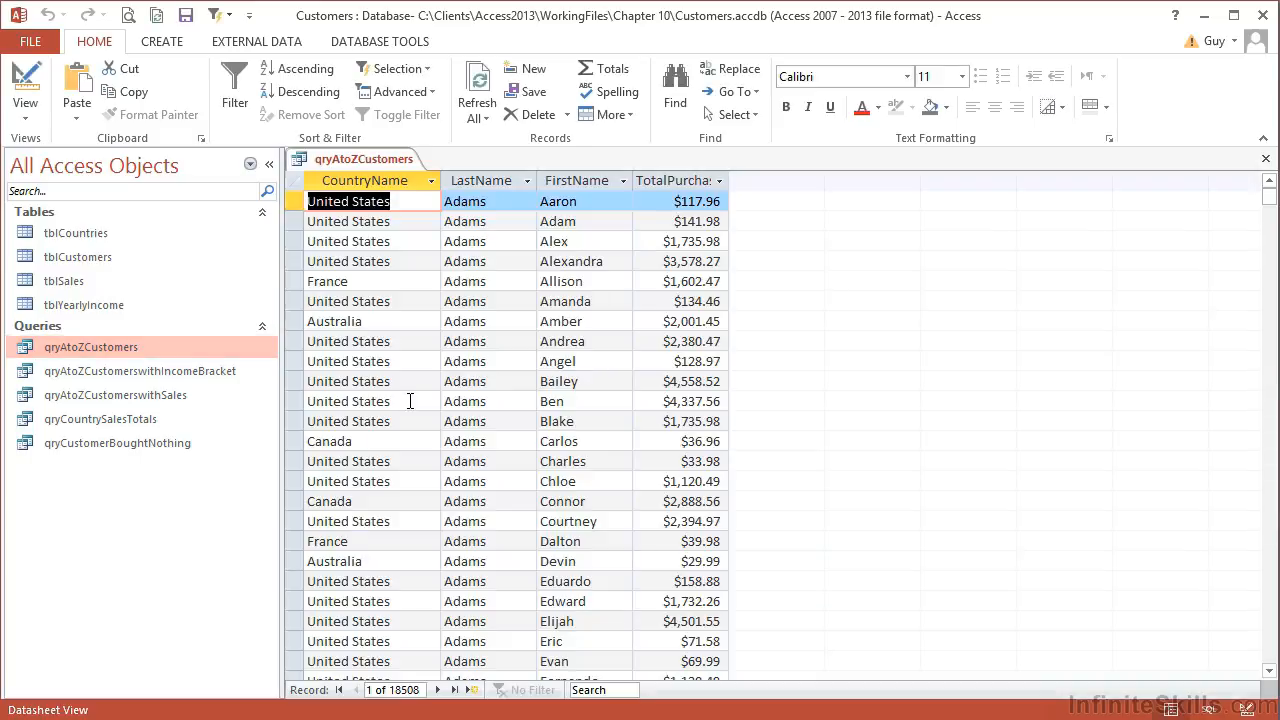
Filter qryAtoZCustomers with the CountryName criterion "France" and display the matching records
click(27, 88)
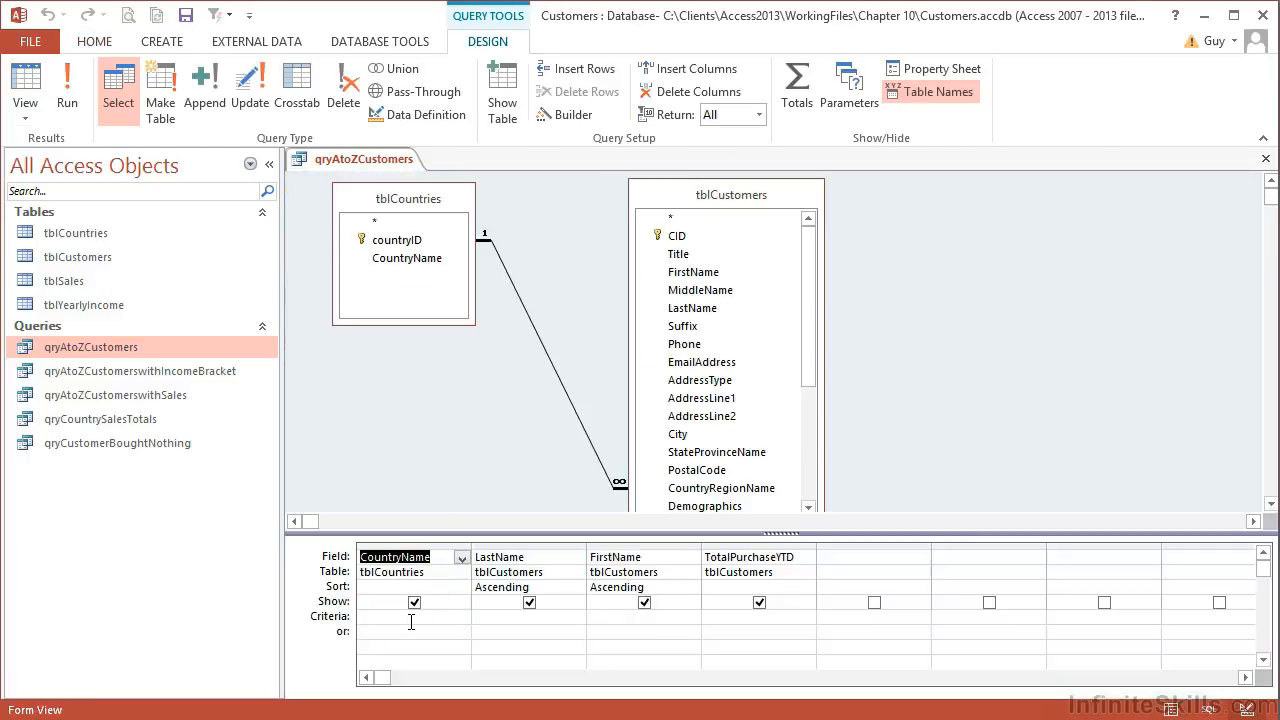
click(411, 622)
text(France)
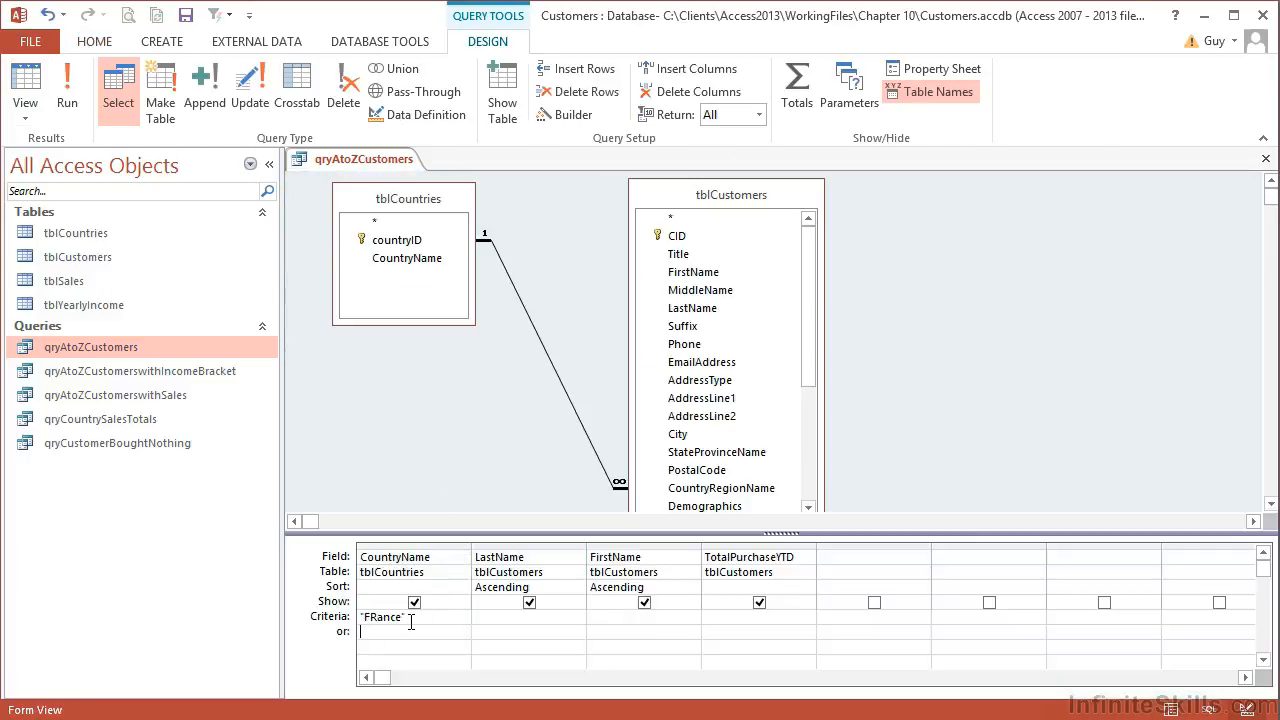
click(34, 88)
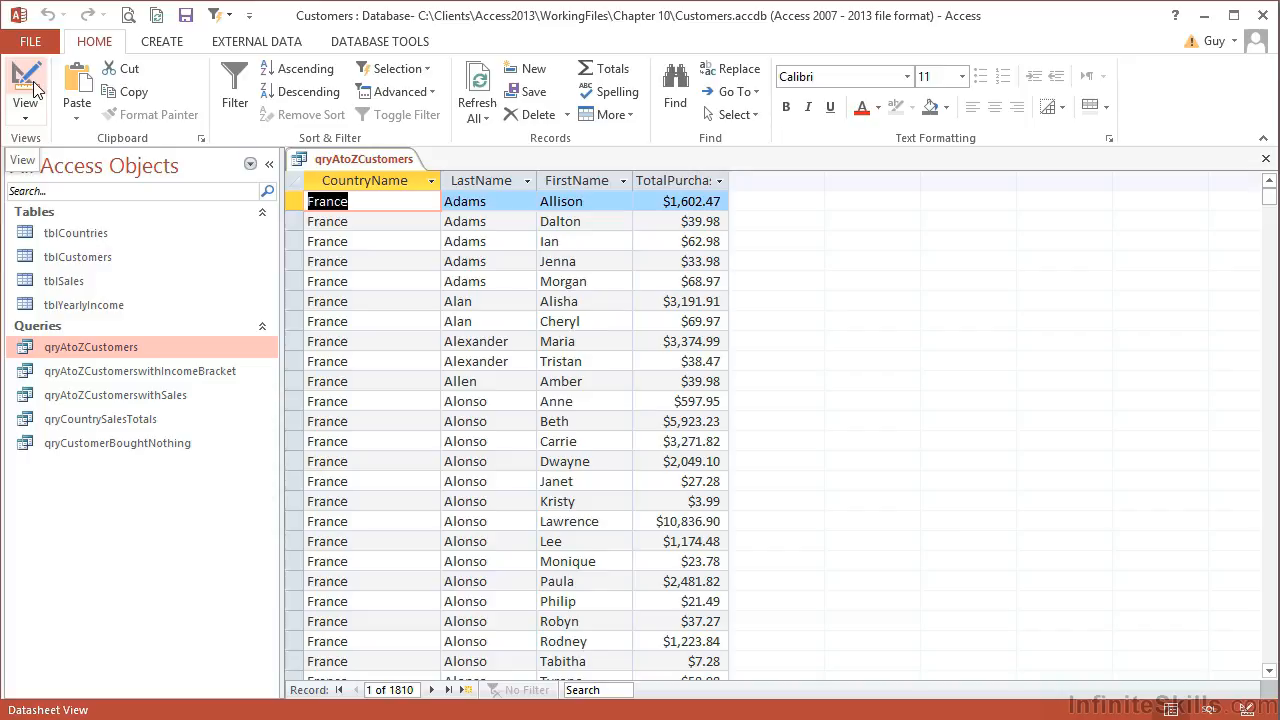
Change the query's CountryName criterion to "canada" and display the matching records
click(35, 88)
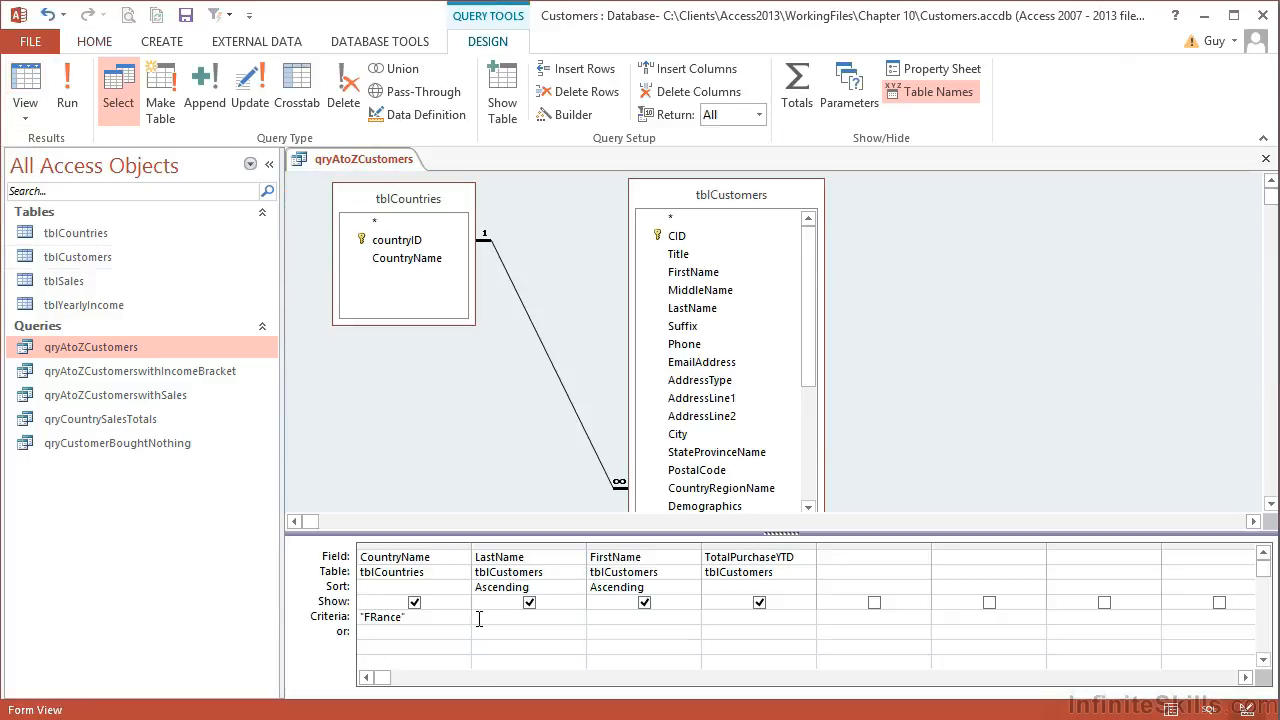
key(Up)
text(canada)
key(Down)
click(24, 80)
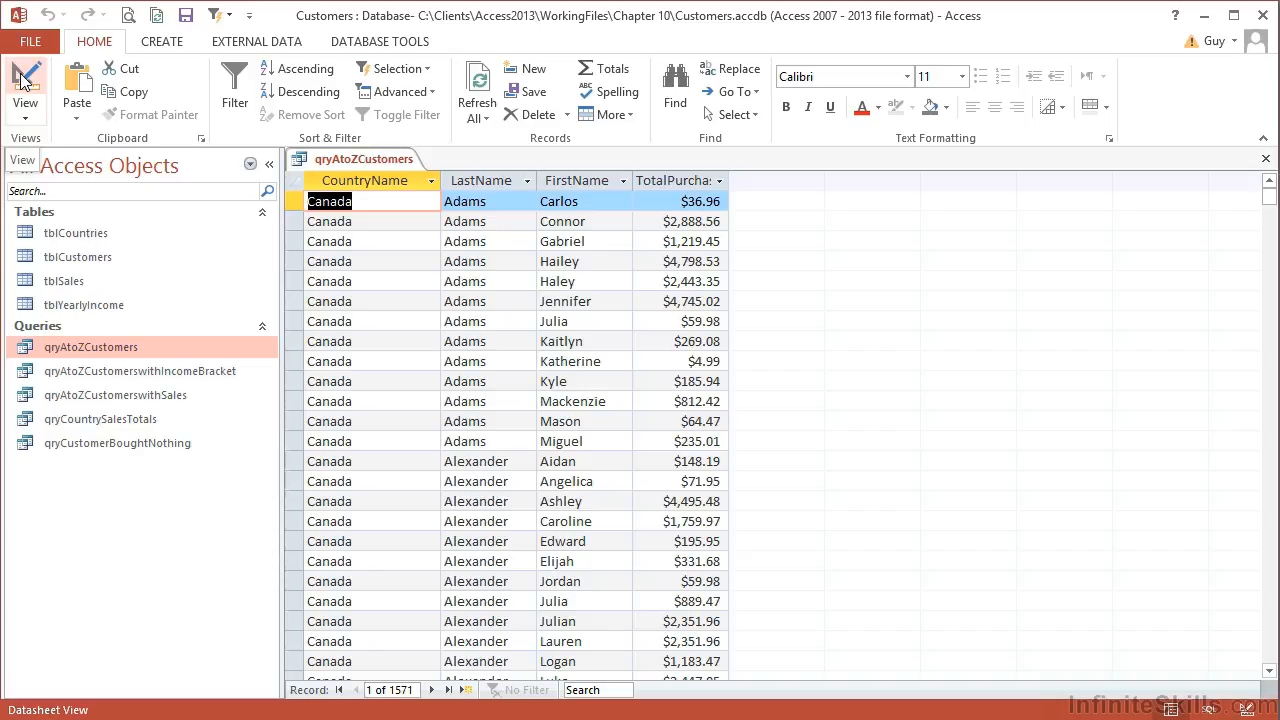
Replace the fixed CountryName criterion in the query design with the parameter prompt [ Which country?]
click(22, 80)
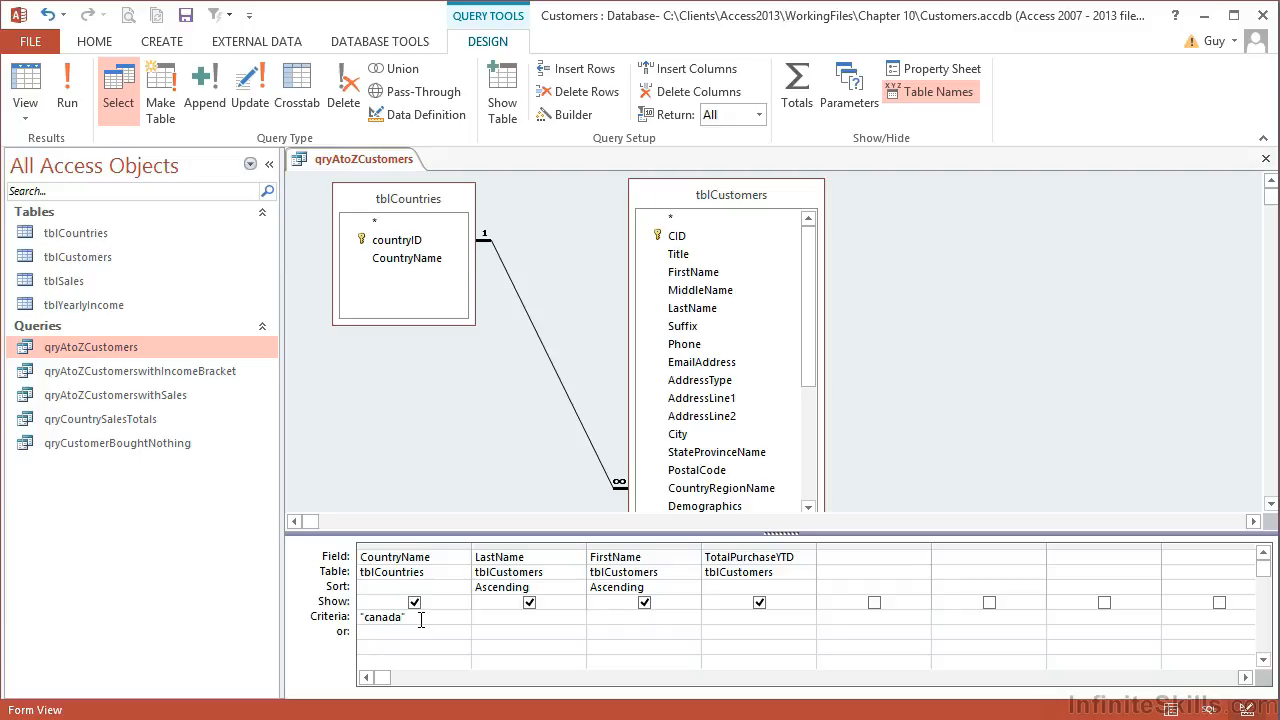
double_click(421, 620)
key(Delete)
text([ Which country?])
Save a copy of the query under the name qryAtoZCustomersParam
key(F12)
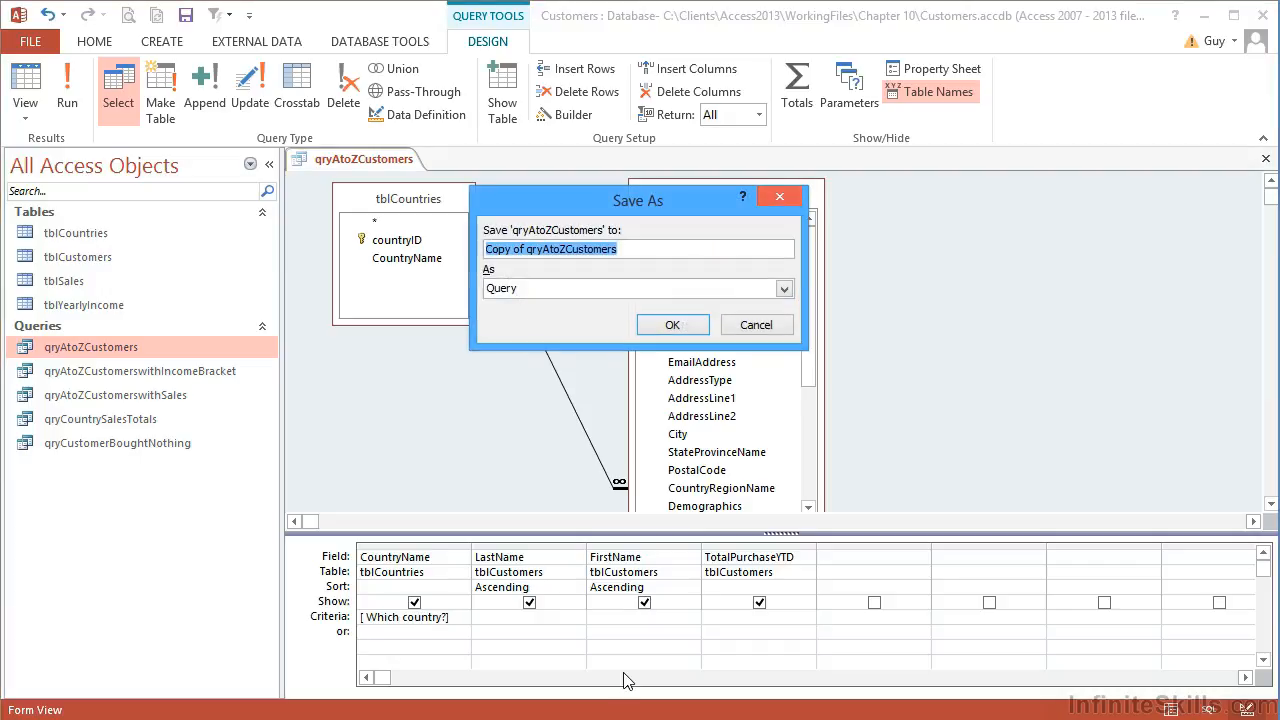
drag(527, 249, 437, 244)
key(Delete)
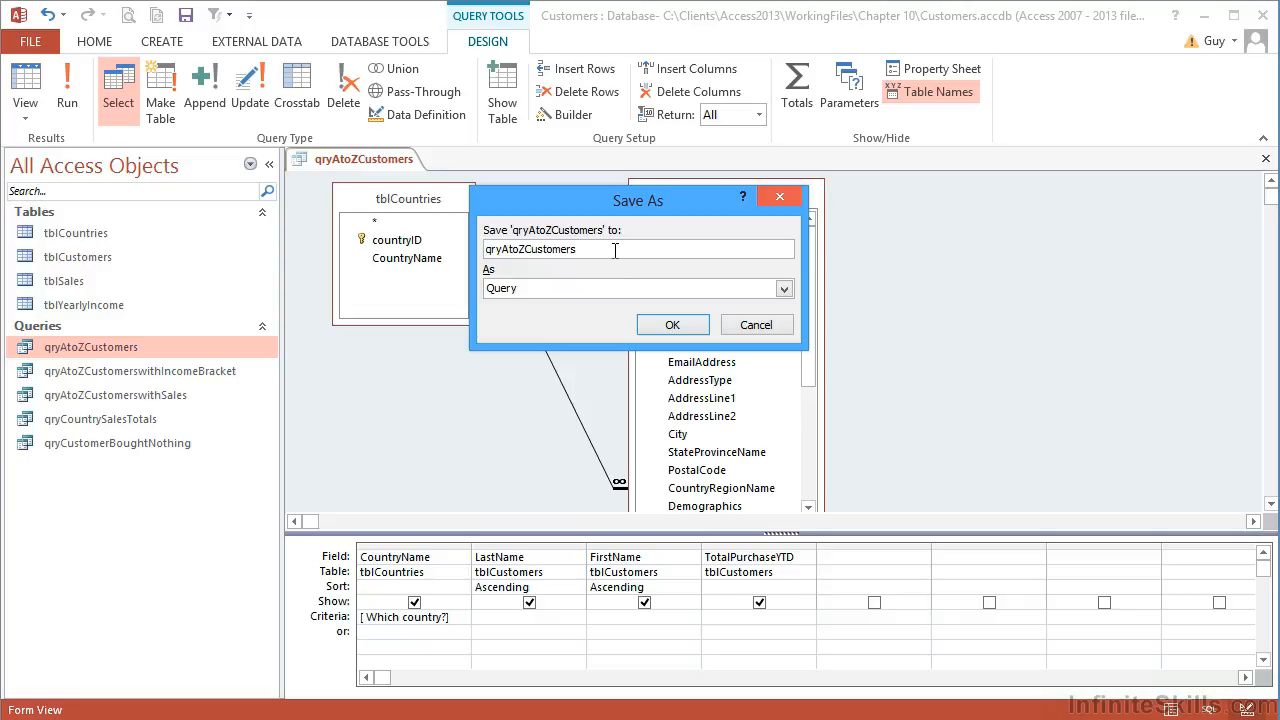
text(Param)
click(673, 325)
click(411, 630)
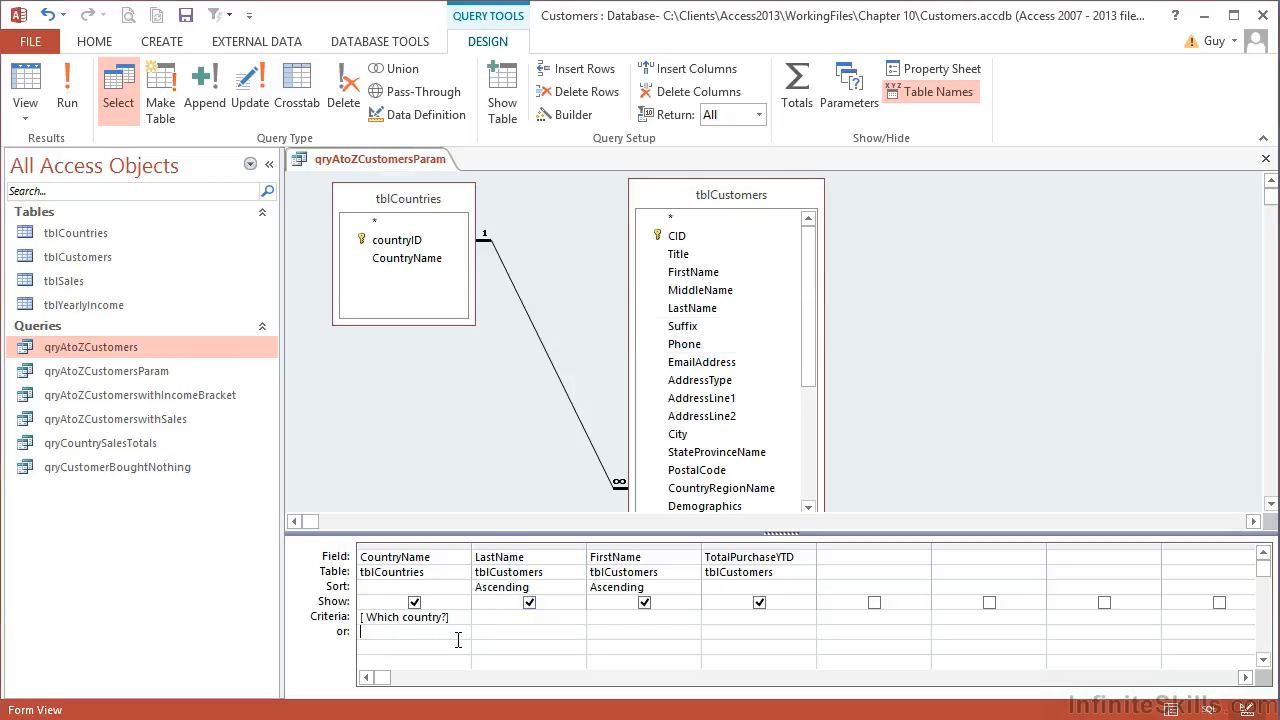
Run the parameter query with france as the country
click(28, 80)
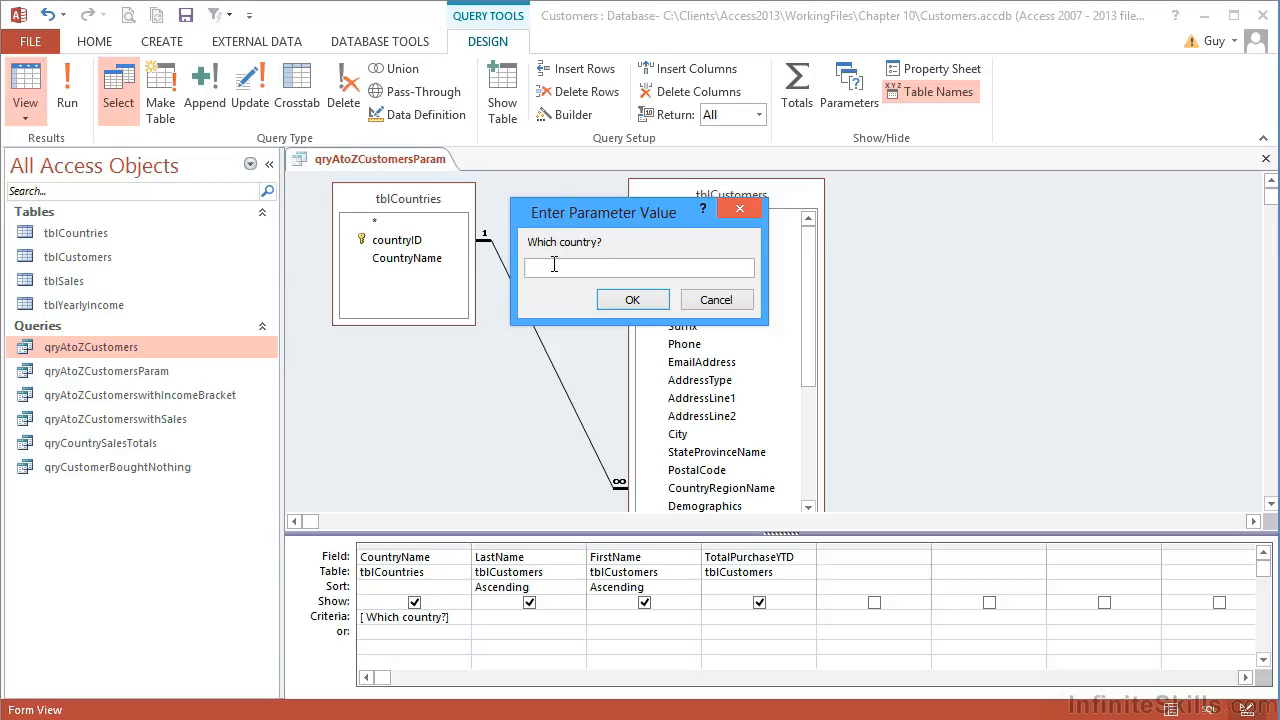
text(france)
click(620, 302)
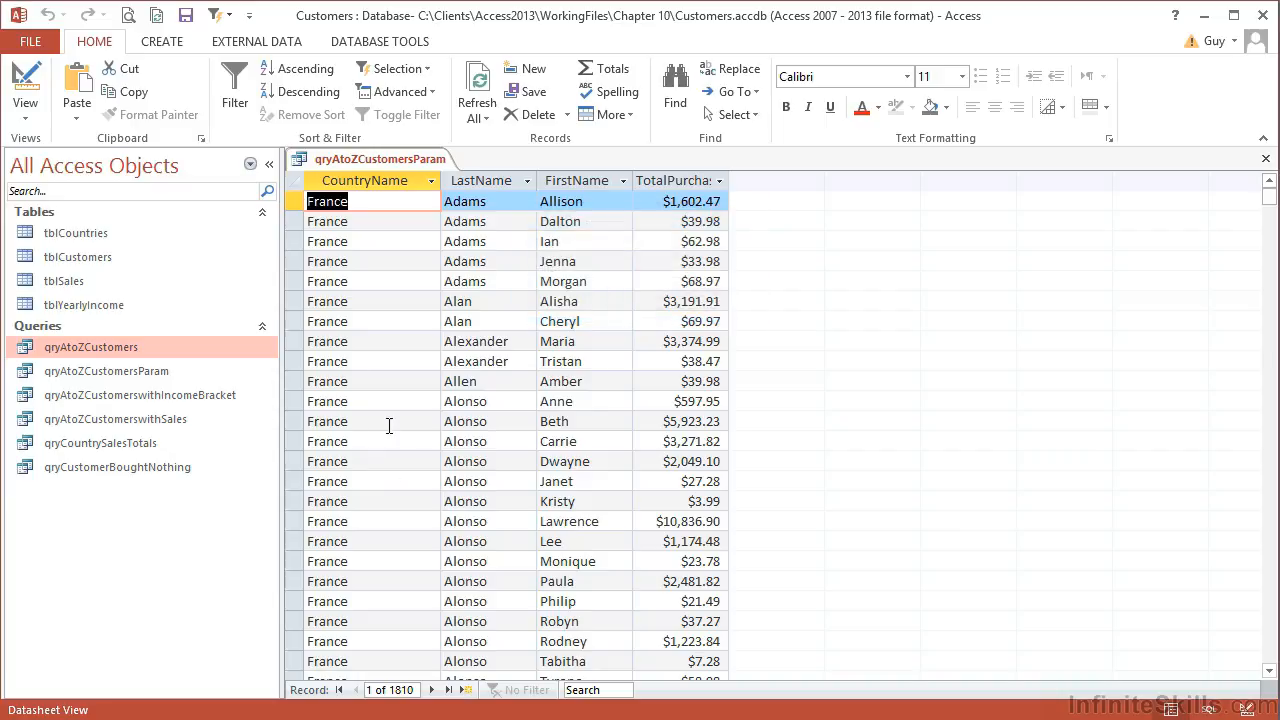
Rerun the parameter query with canada as the country, and close the query after viewing the records
click(26, 85)
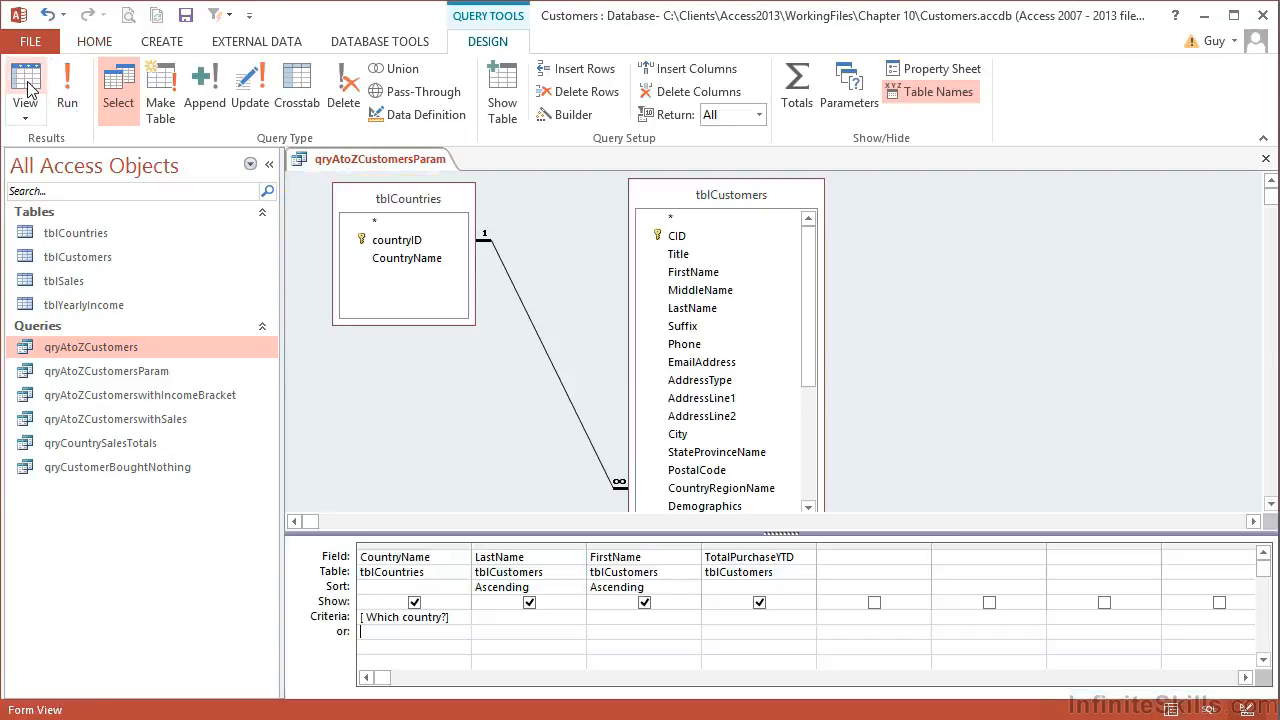
click(28, 88)
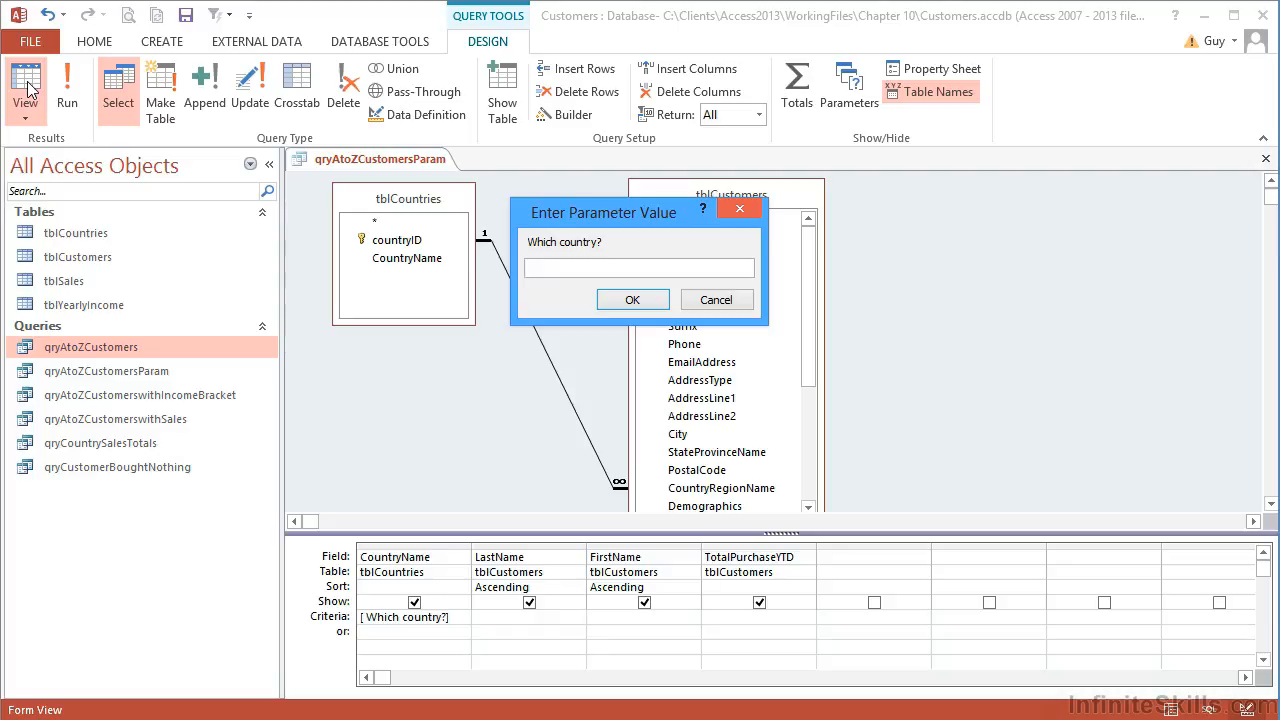
text(canada)
click(628, 300)
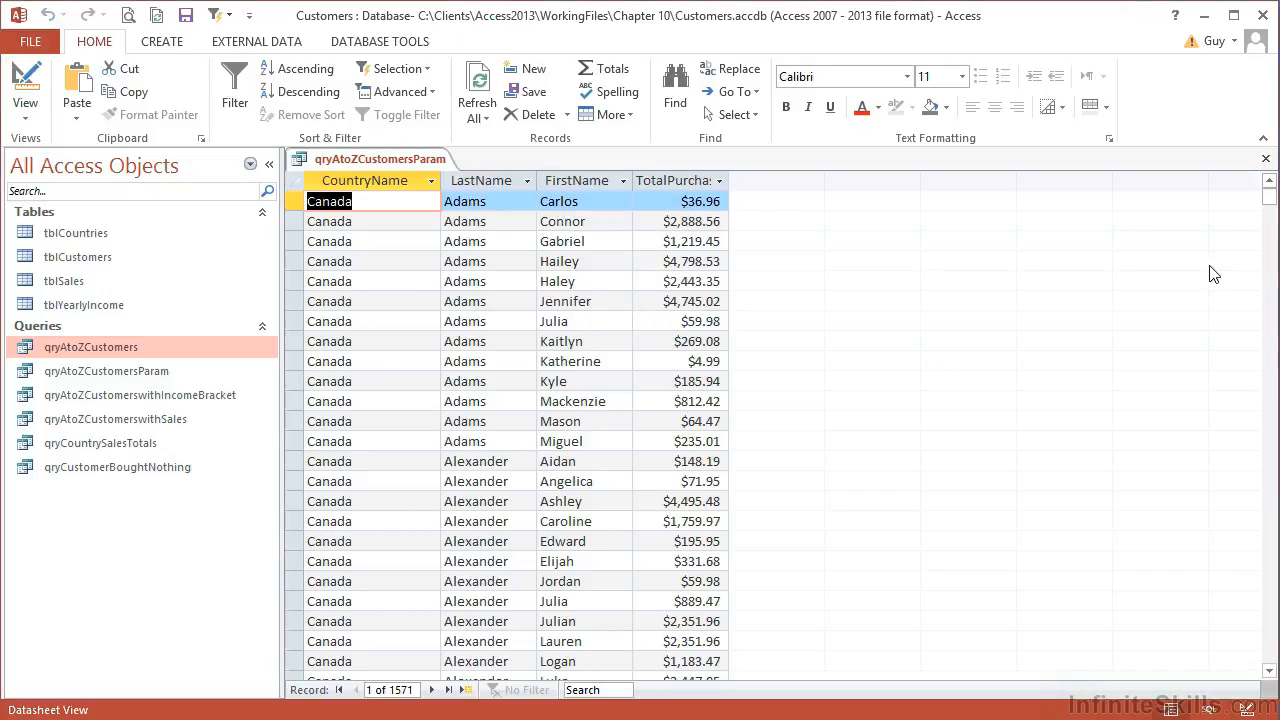
click(1265, 158)
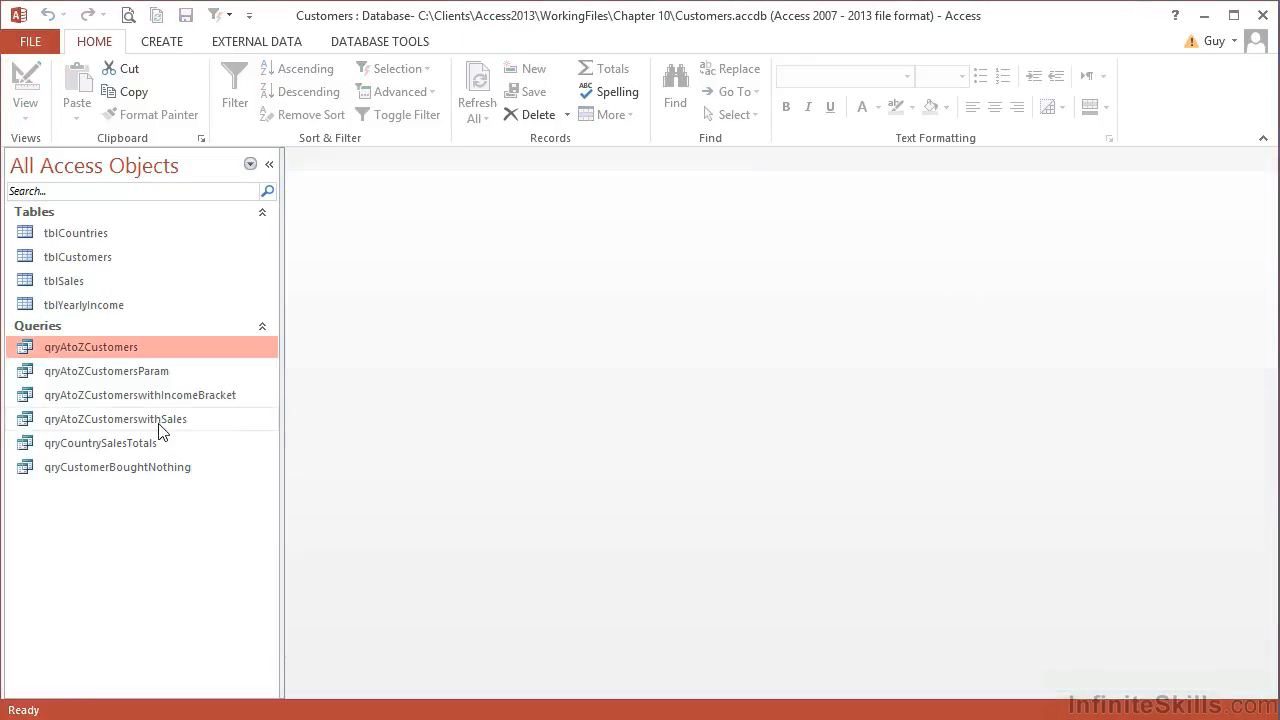
Open the saved qryAtoZCustomersParam query and supply australia as the country
click(131, 374)
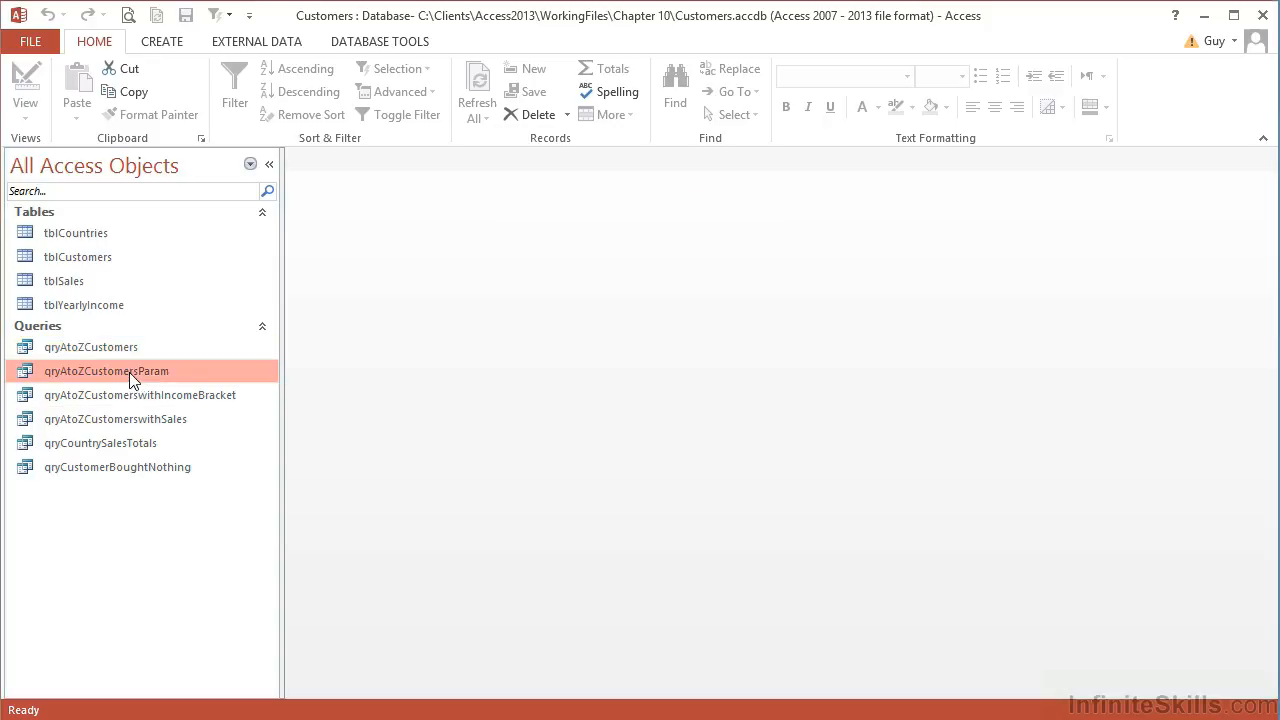
double_click(129, 372)
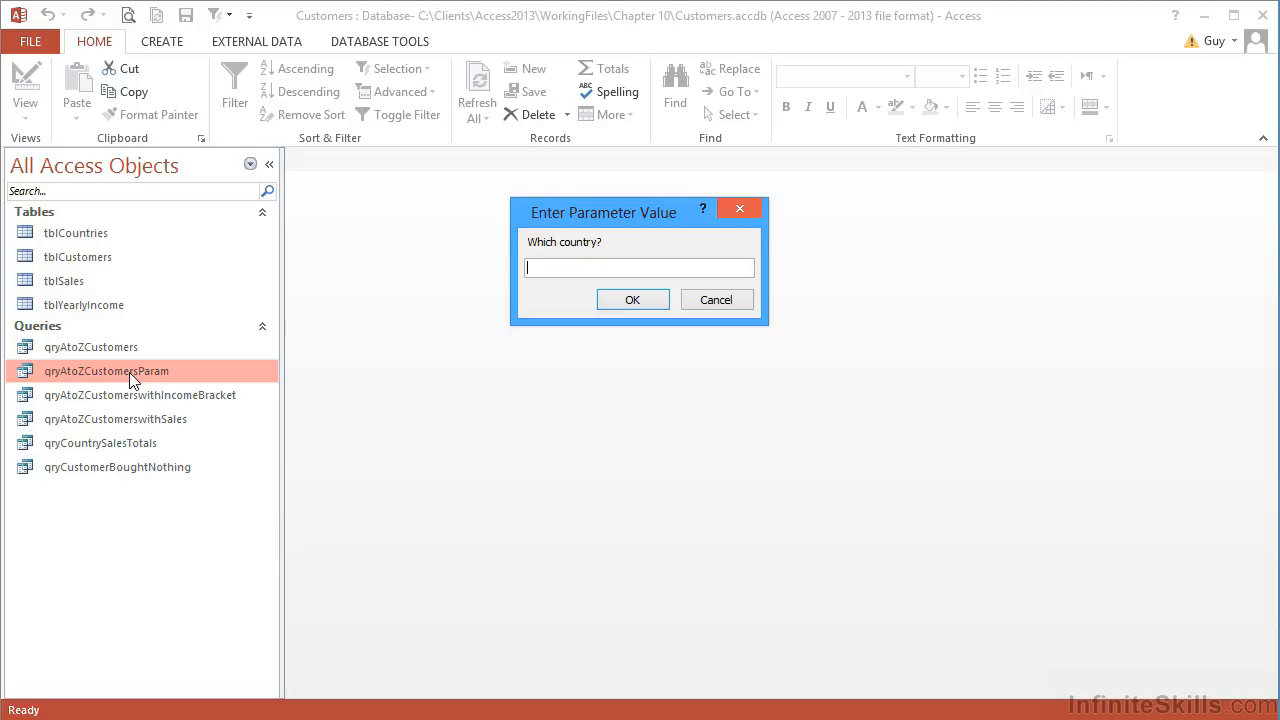
text(australia)
click(633, 299)
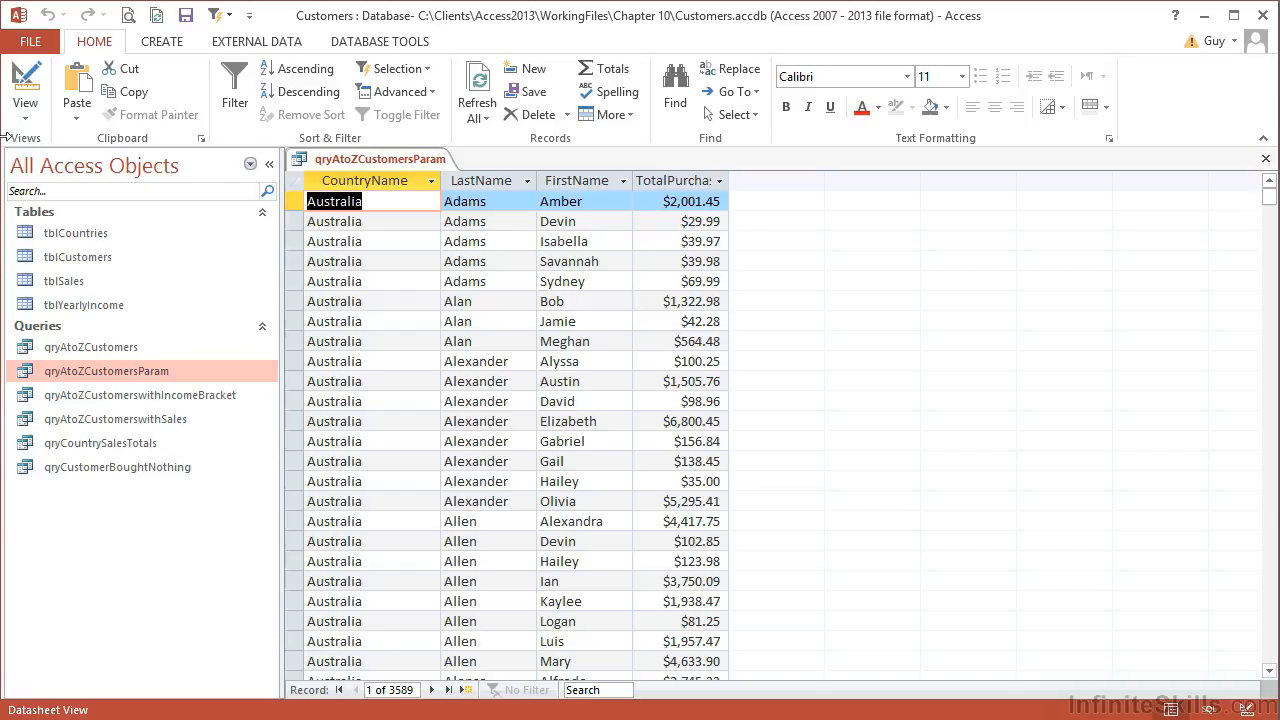
Copy the country prompt into the LastName criteria of the query design and reword it as [ Which Lastname ?]
click(27, 82)
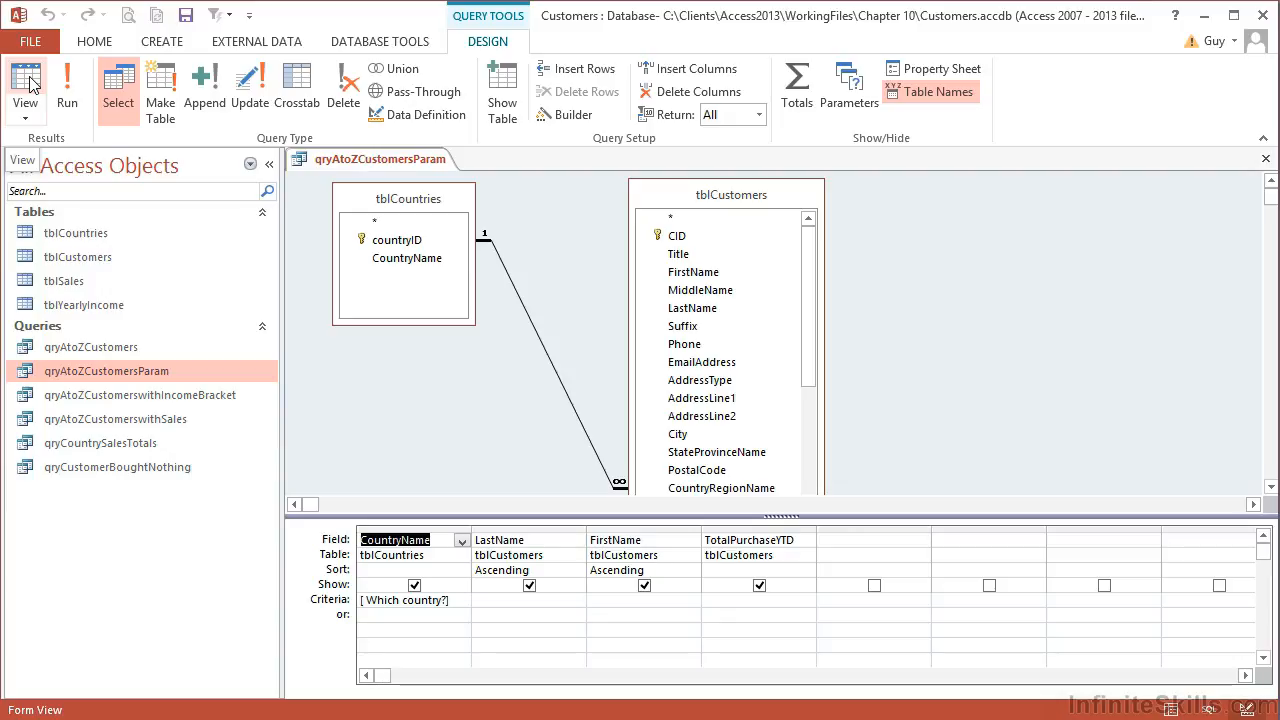
click(363, 600)
key(ctrl+c)
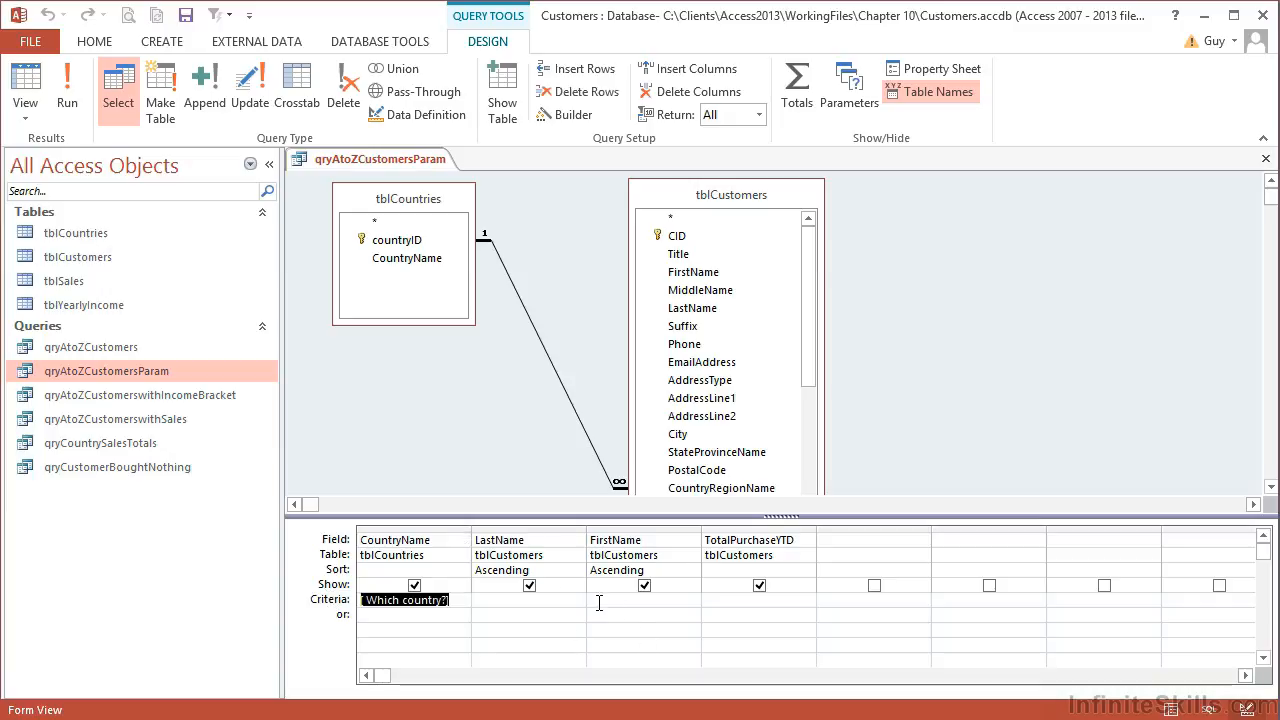
click(564, 597)
key(ctrl+v)
double_click(536, 600)
text(Lastname)
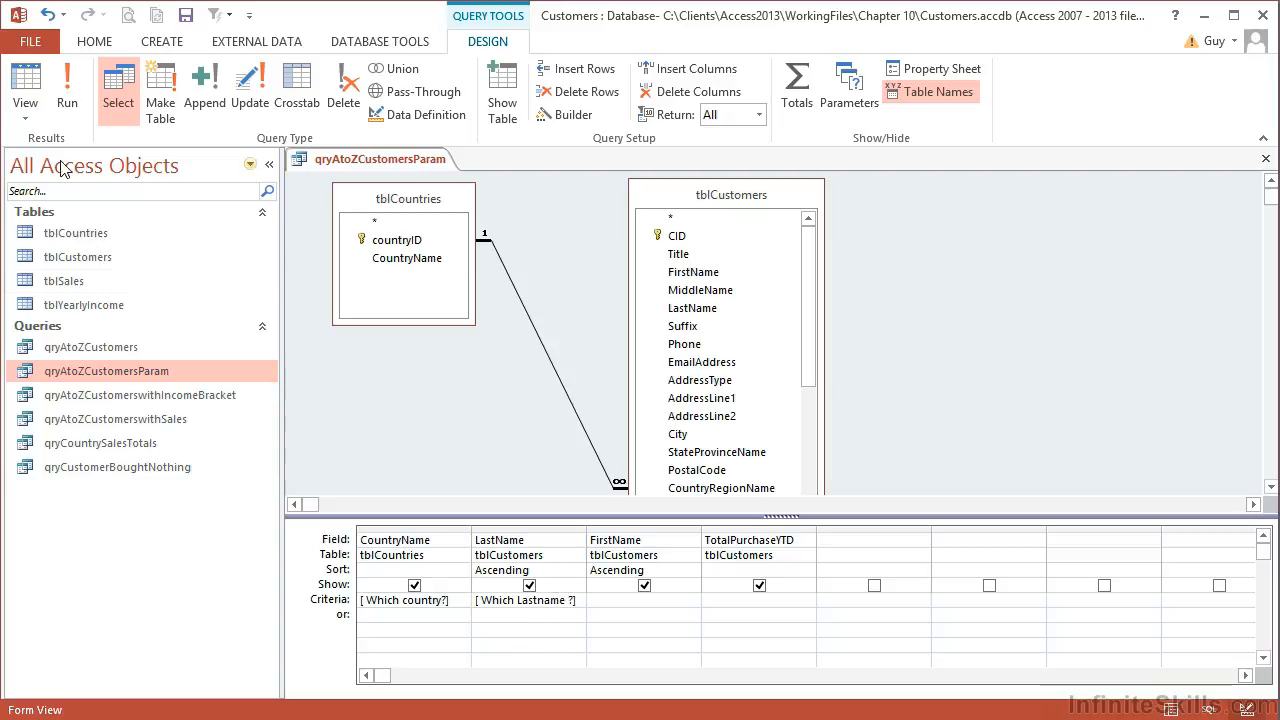
Run the two-parameter query with canada as the country and a customer's last name
click(24, 88)
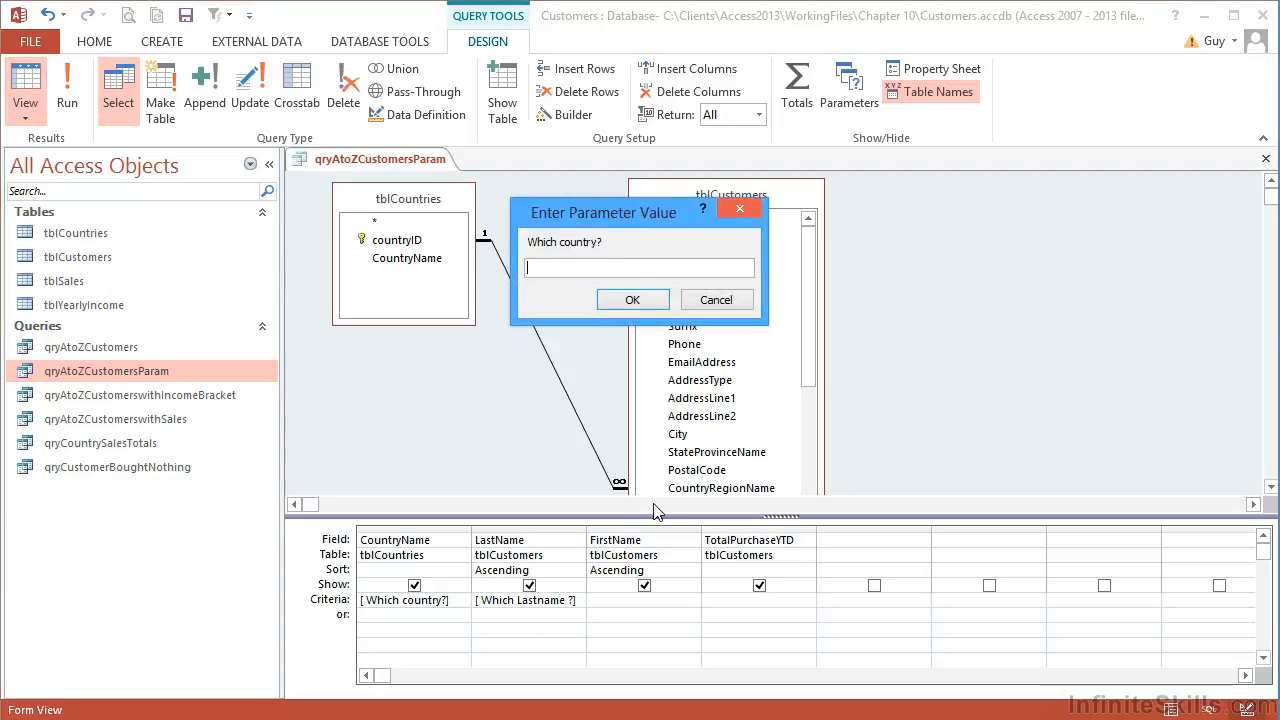
text(canada)
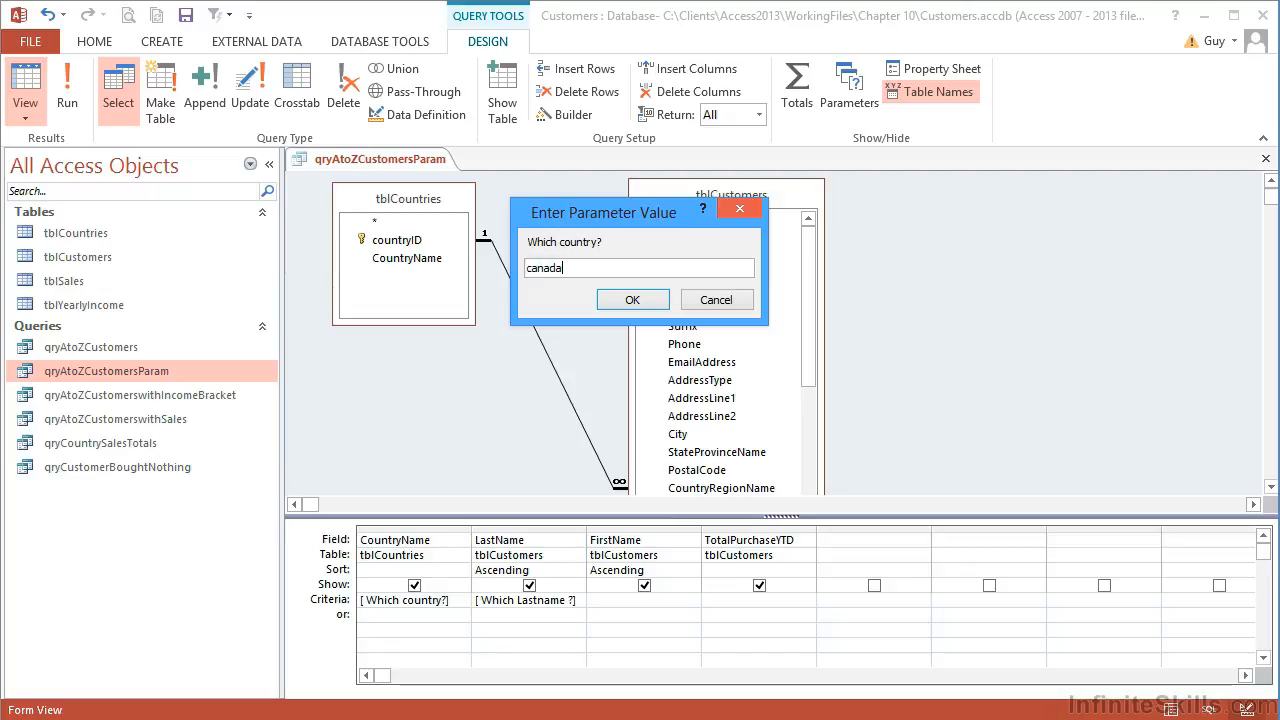
click(640, 301)
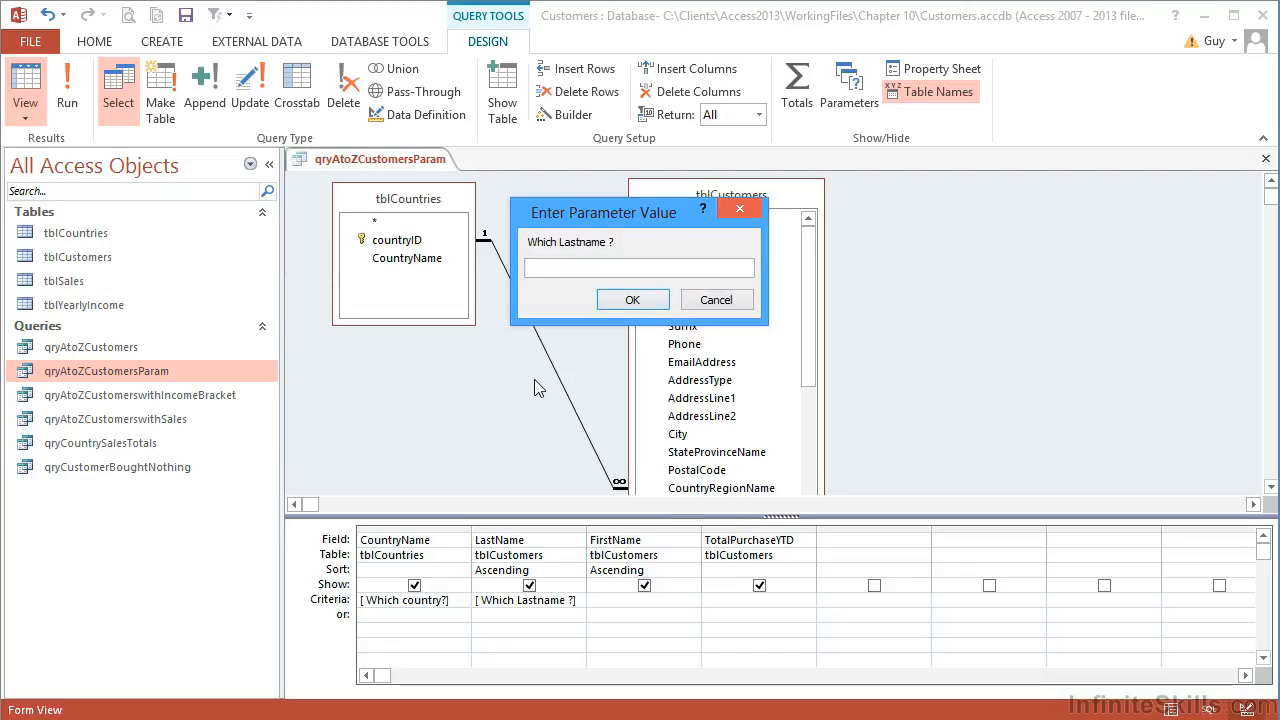
text(smith)
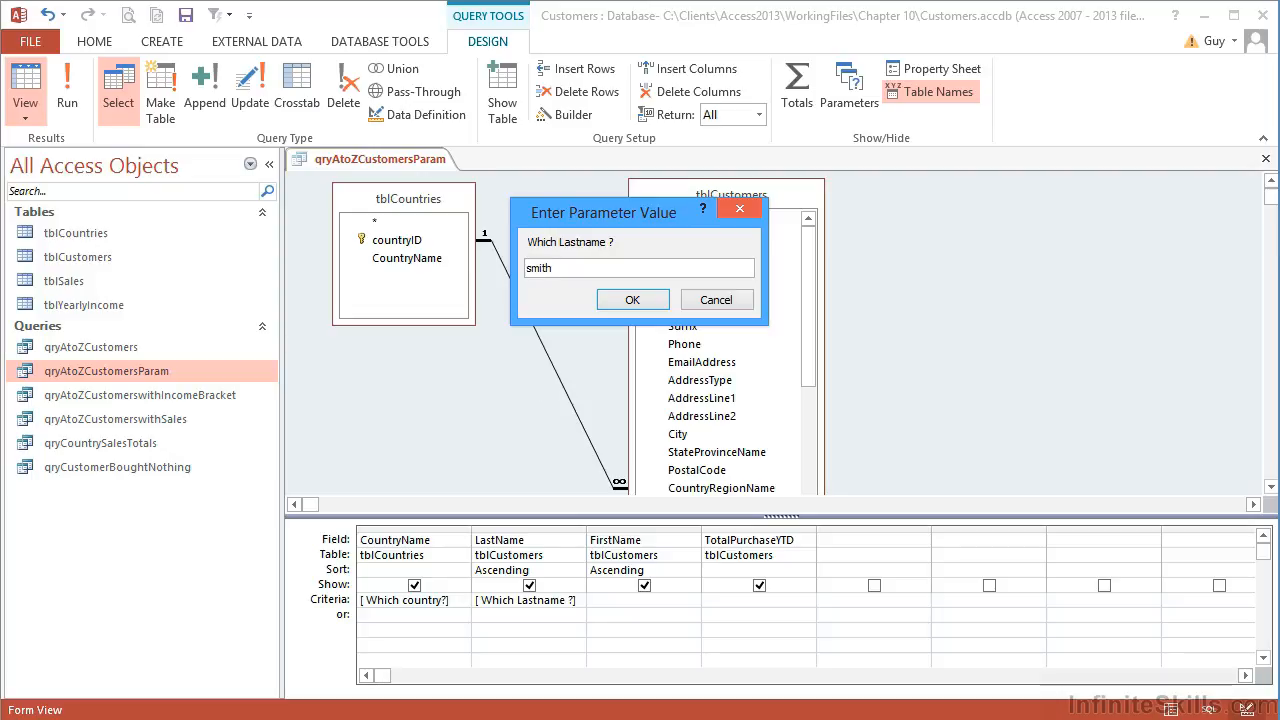
click(632, 300)
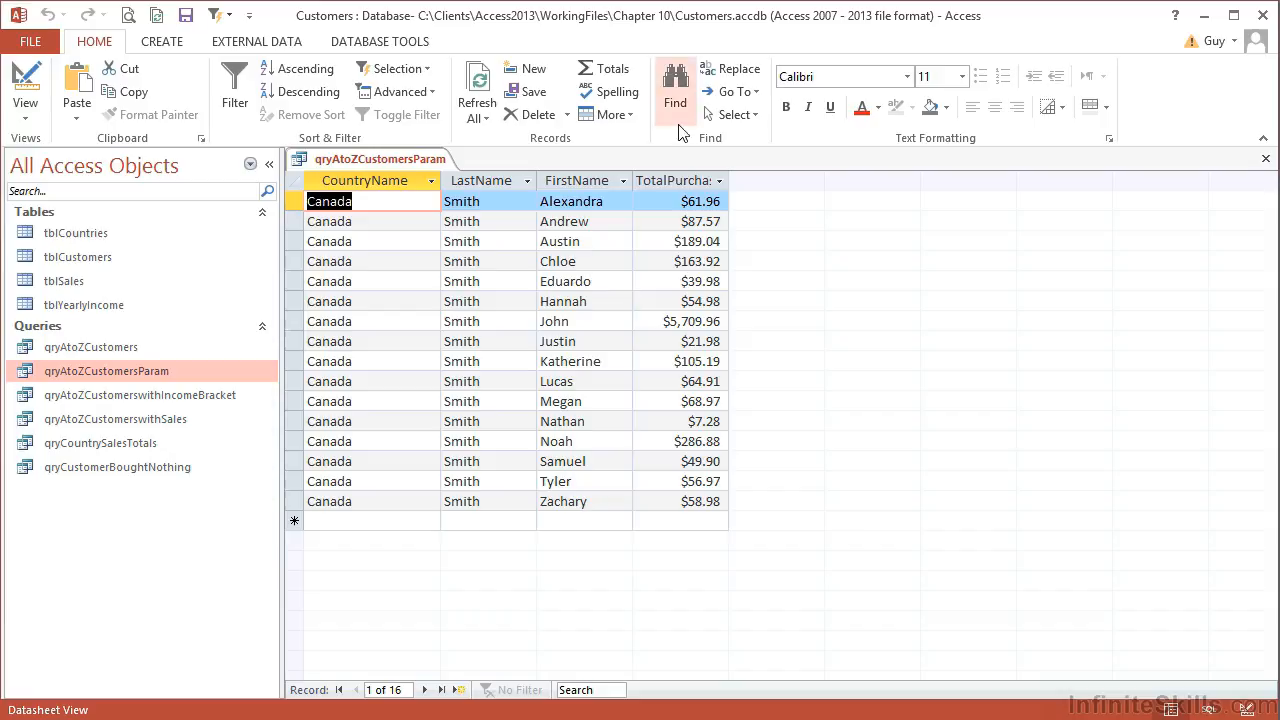
Return to the query design and save a copy of the query as qryAtoZCustomersParamCountryandName
click(25, 84)
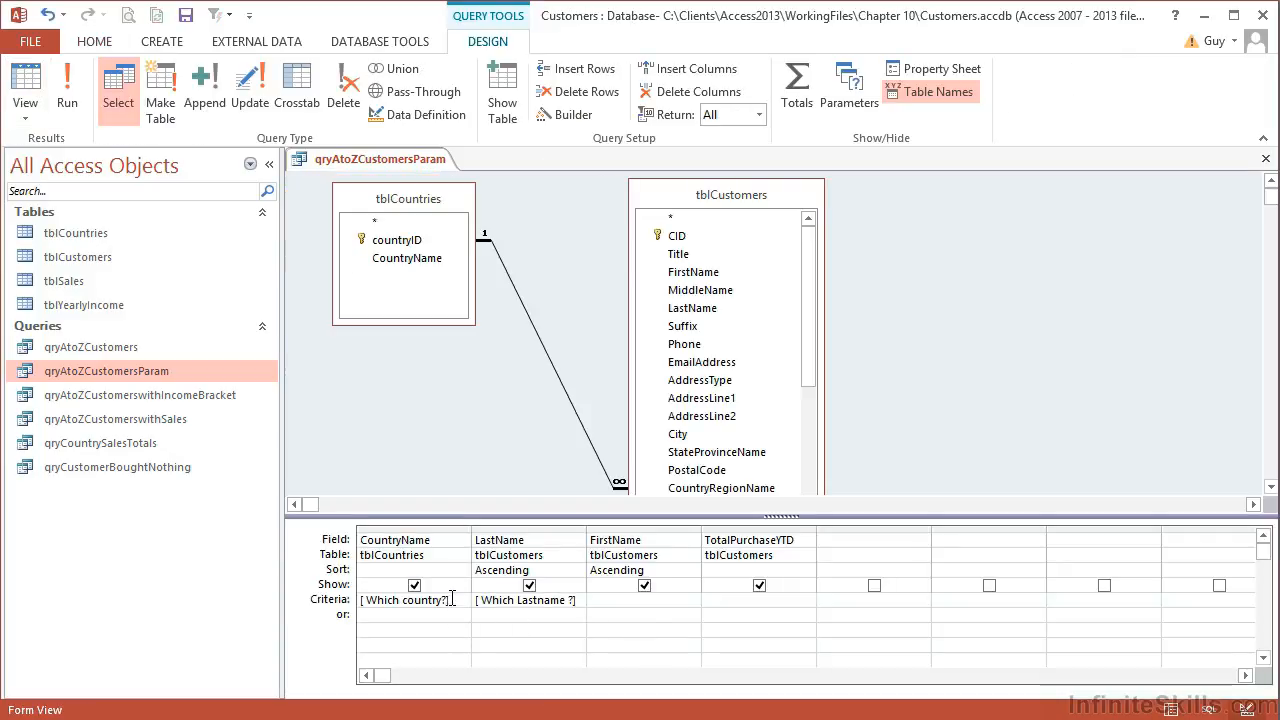
click(508, 602)
click(452, 598)
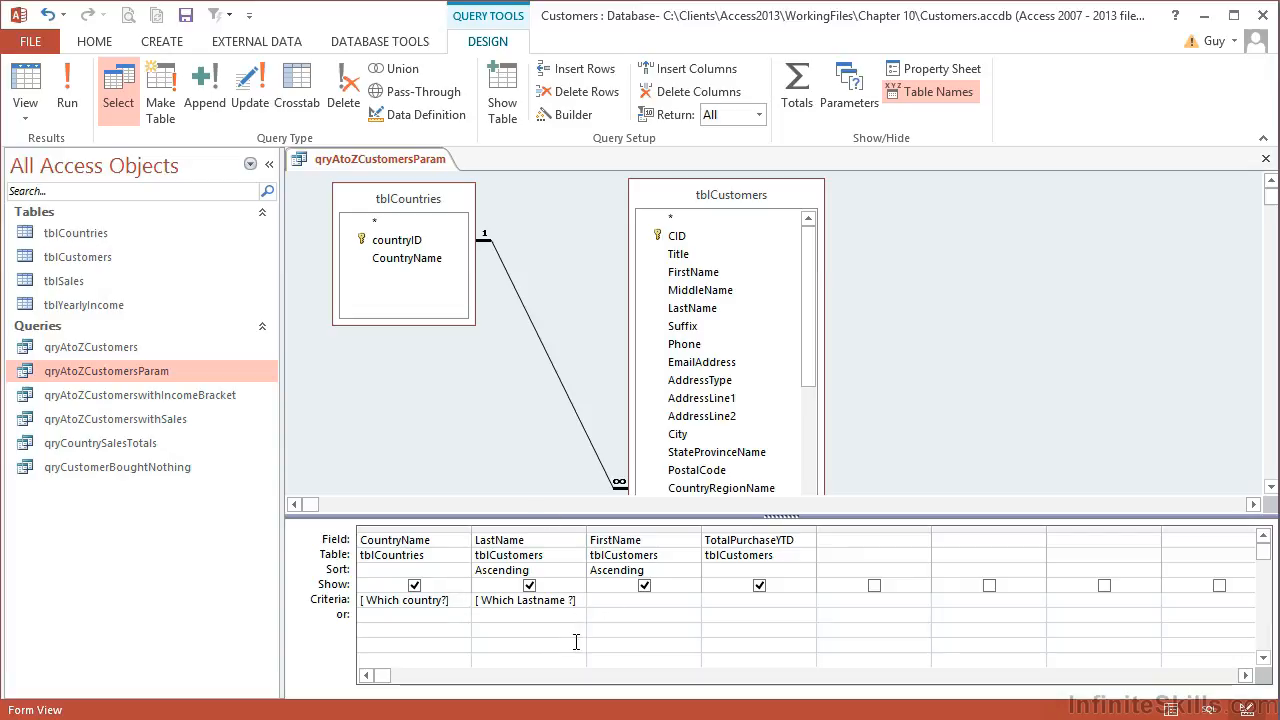
key(F12)
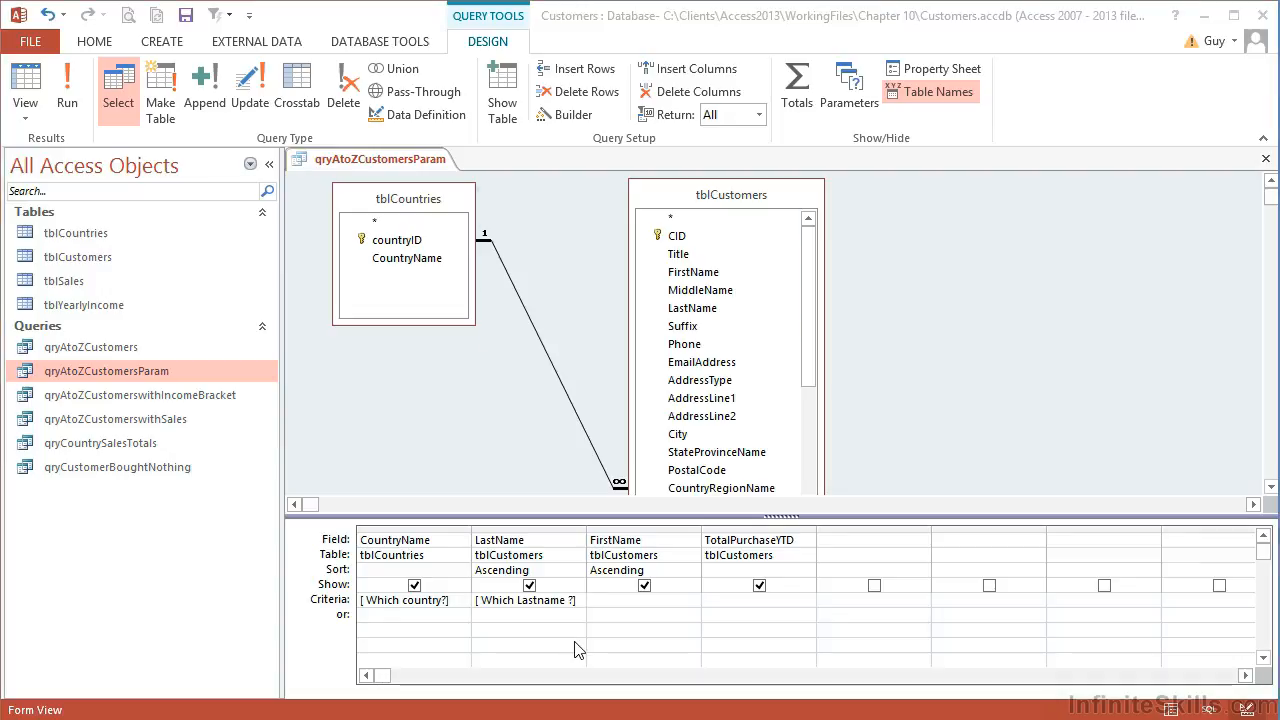
drag(527, 249, 465, 243)
key(Delete)
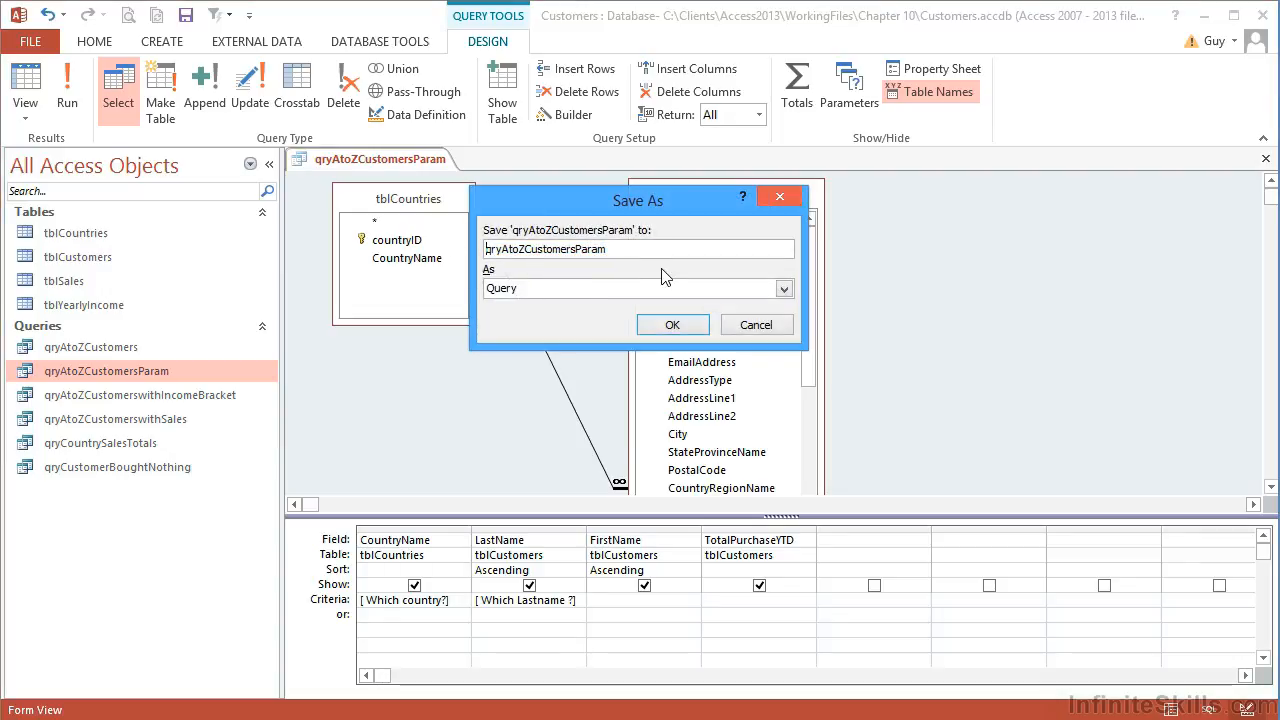
text(CountryandNa)
text(me)
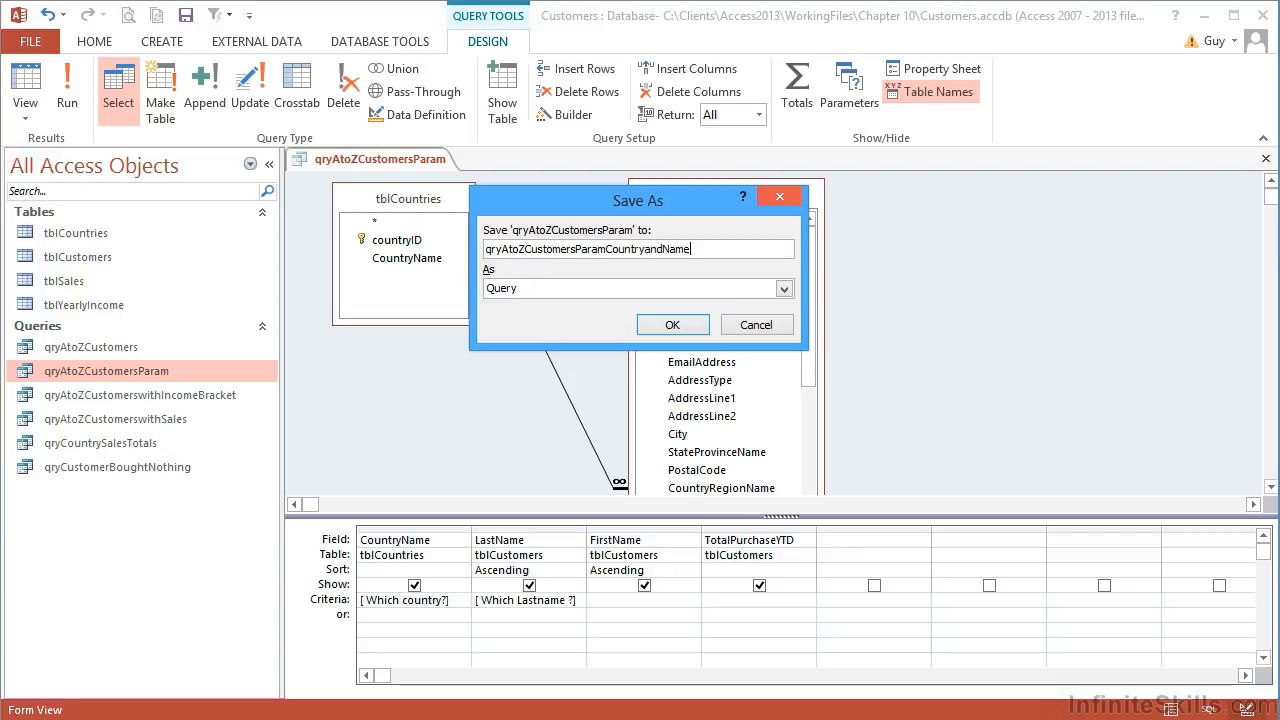
click(692, 331)
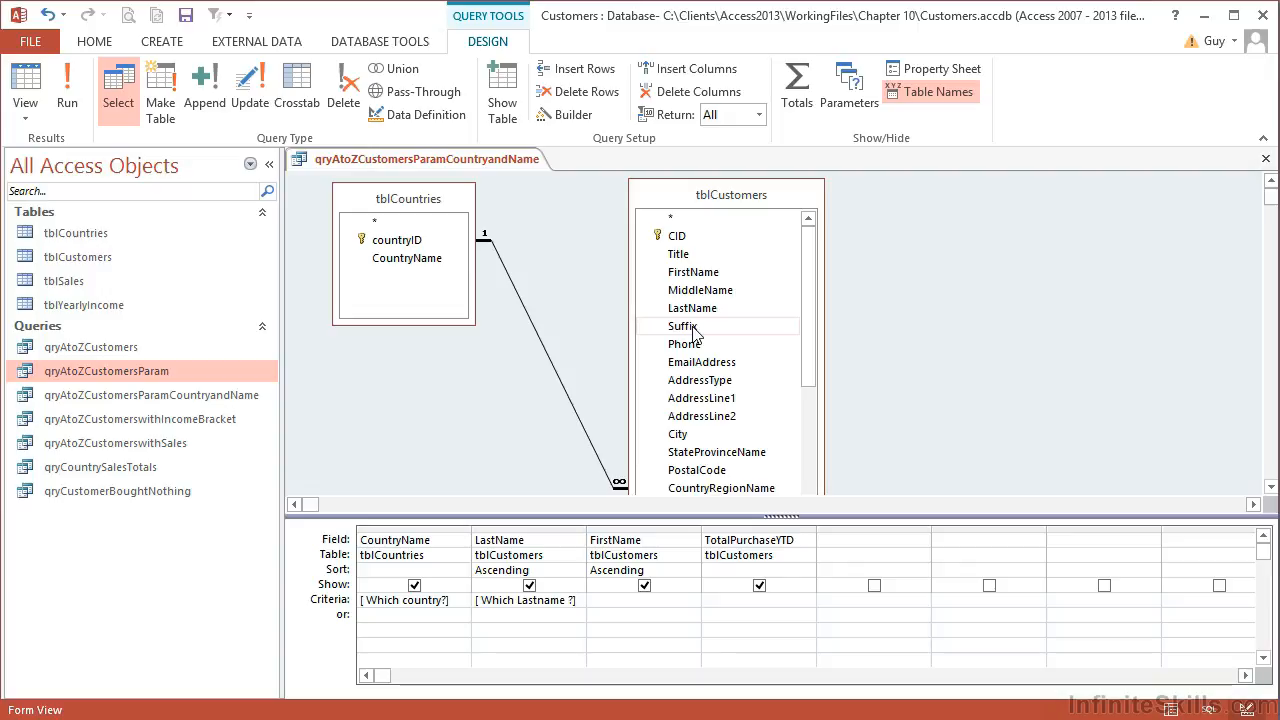
Clear the parameter prompts from the LastName and CountryName criteria
click(480, 604)
key(Delete)
key(shift+Tab)
key(Delete)
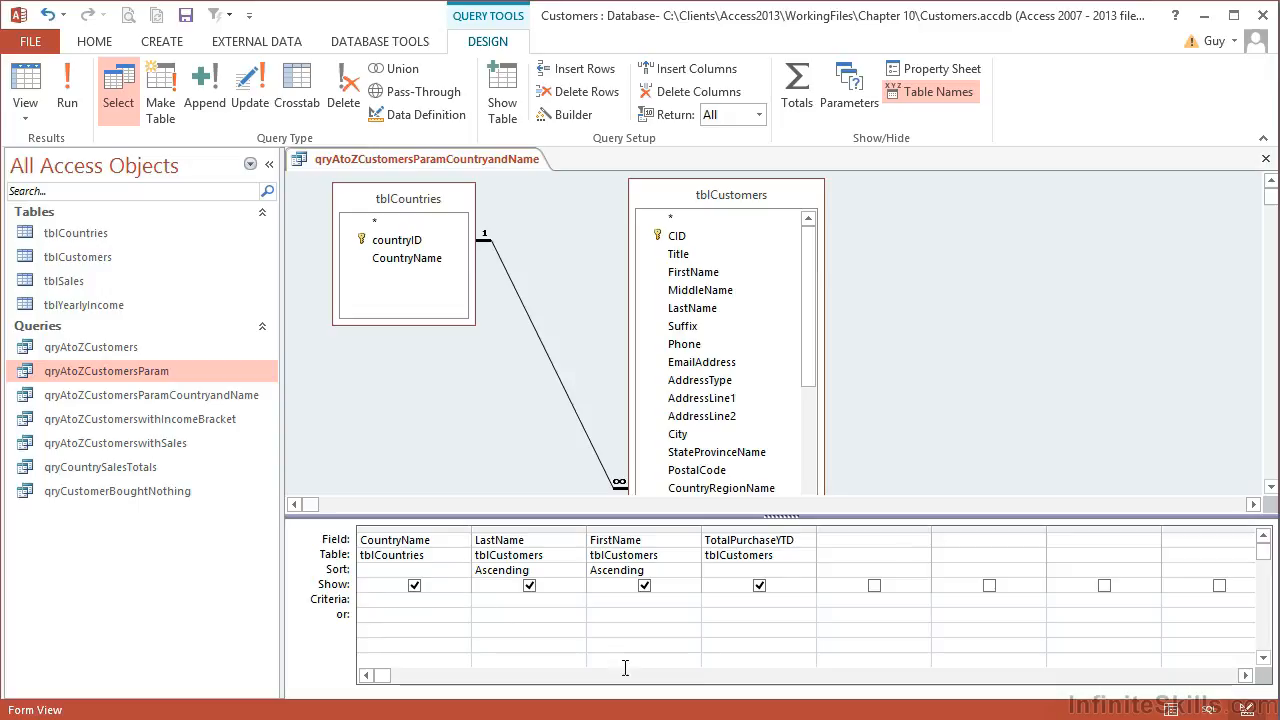
Add the criterion > [More than how much?] to the TotalPurchaseYTD field
click(724, 601)
text(>)
text( [More than )
text(how much?])
click(772, 617)
Run the query with 10000 as the minimum purchase amount
click(30, 72)
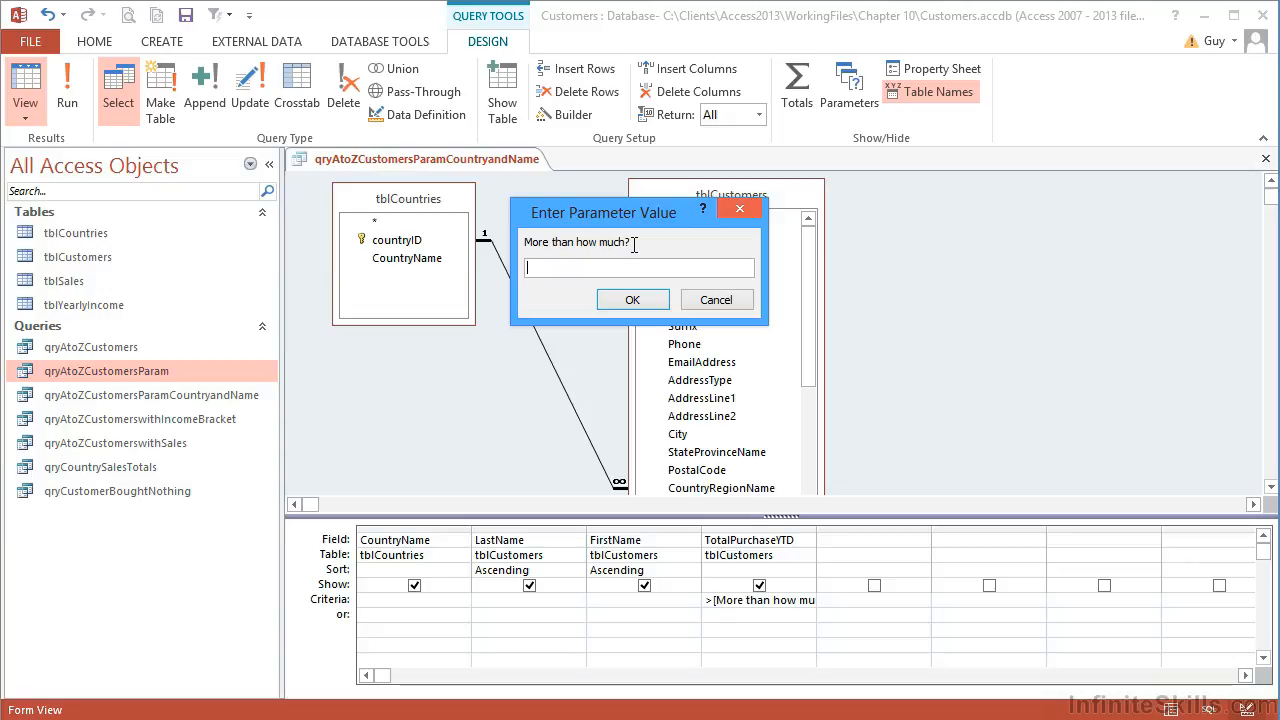
text(10000)
click(631, 304)
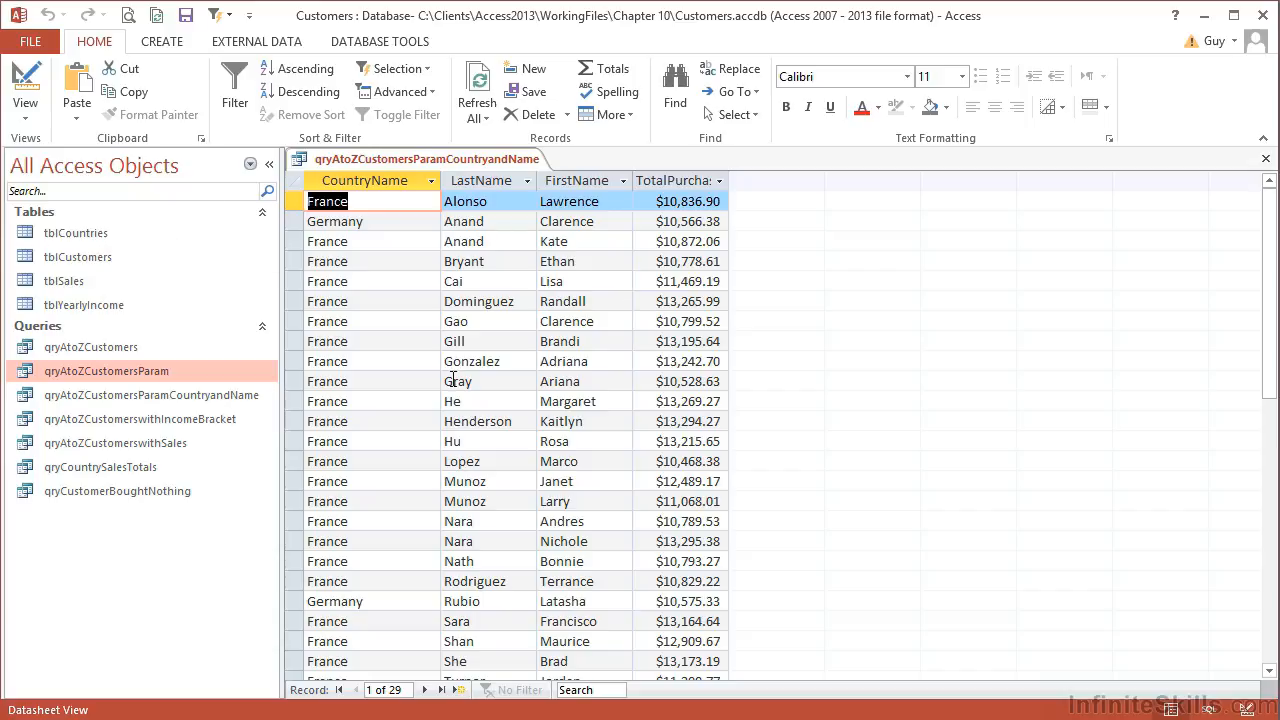
Save a copy of the query as qryAtoZCustomersParamSalesValue
key(F12)
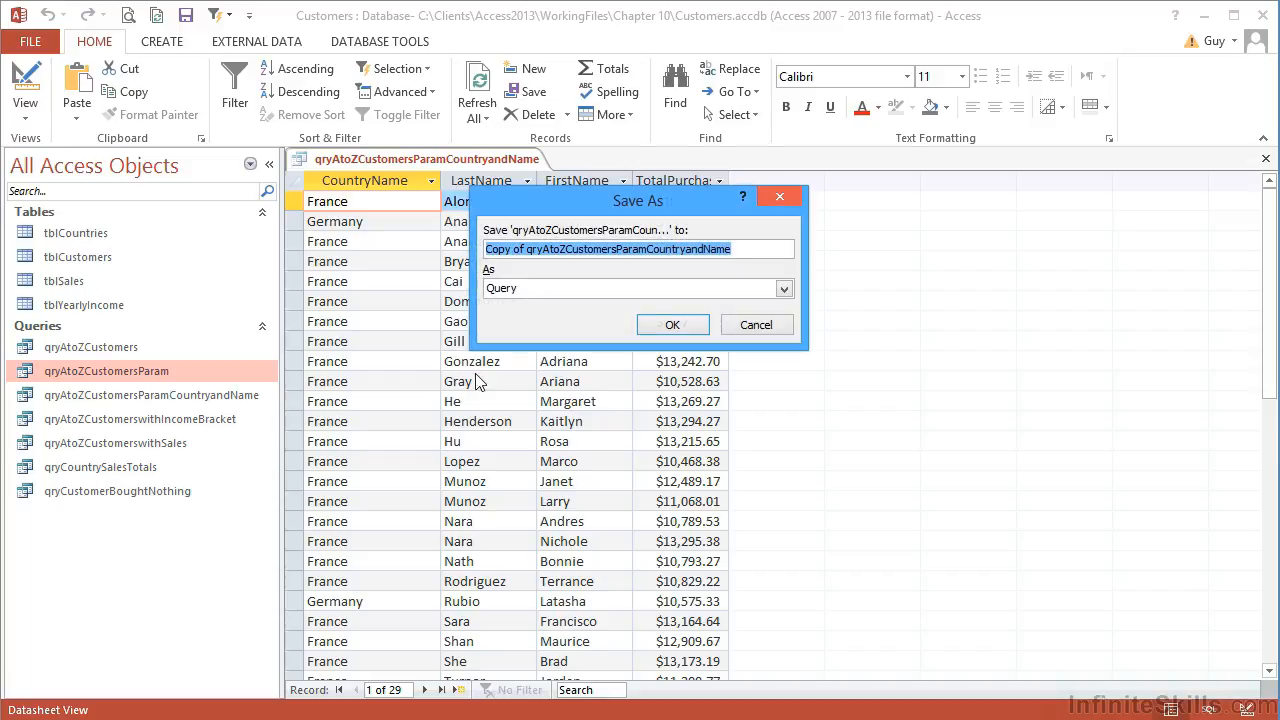
click(540, 250)
drag(527, 250, 402, 238)
key(Delete)
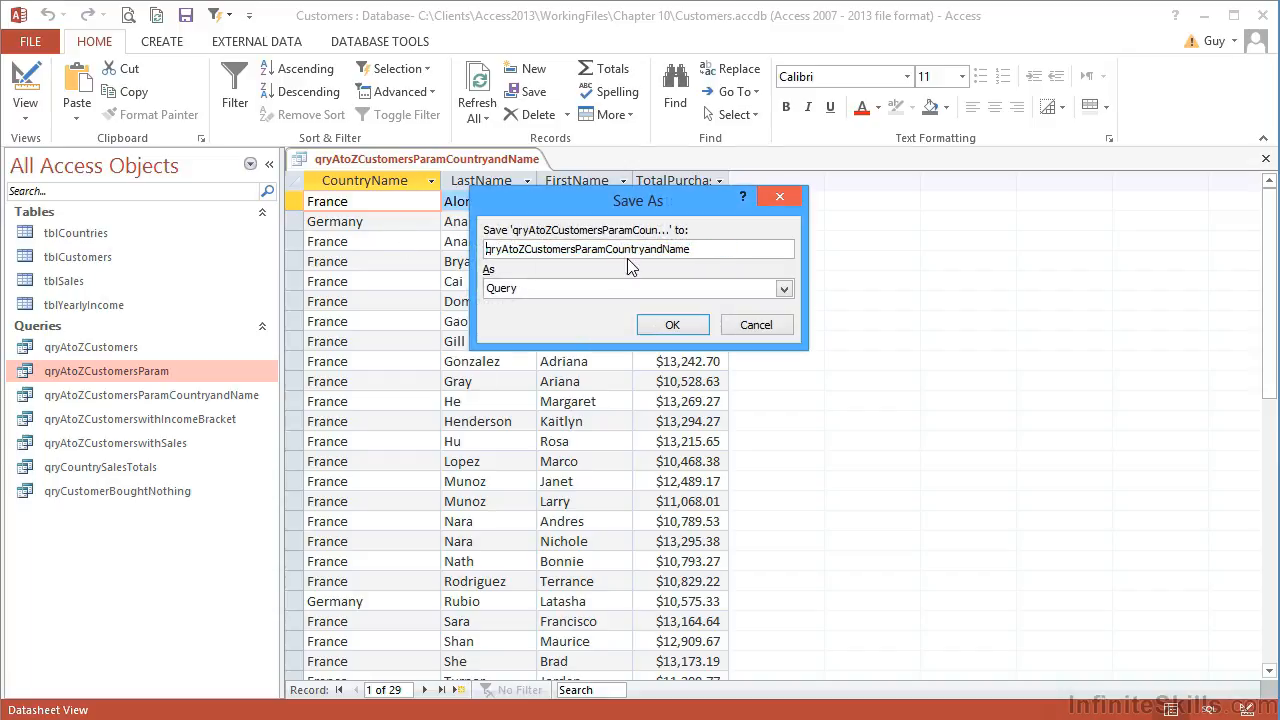
drag(606, 250, 742, 234)
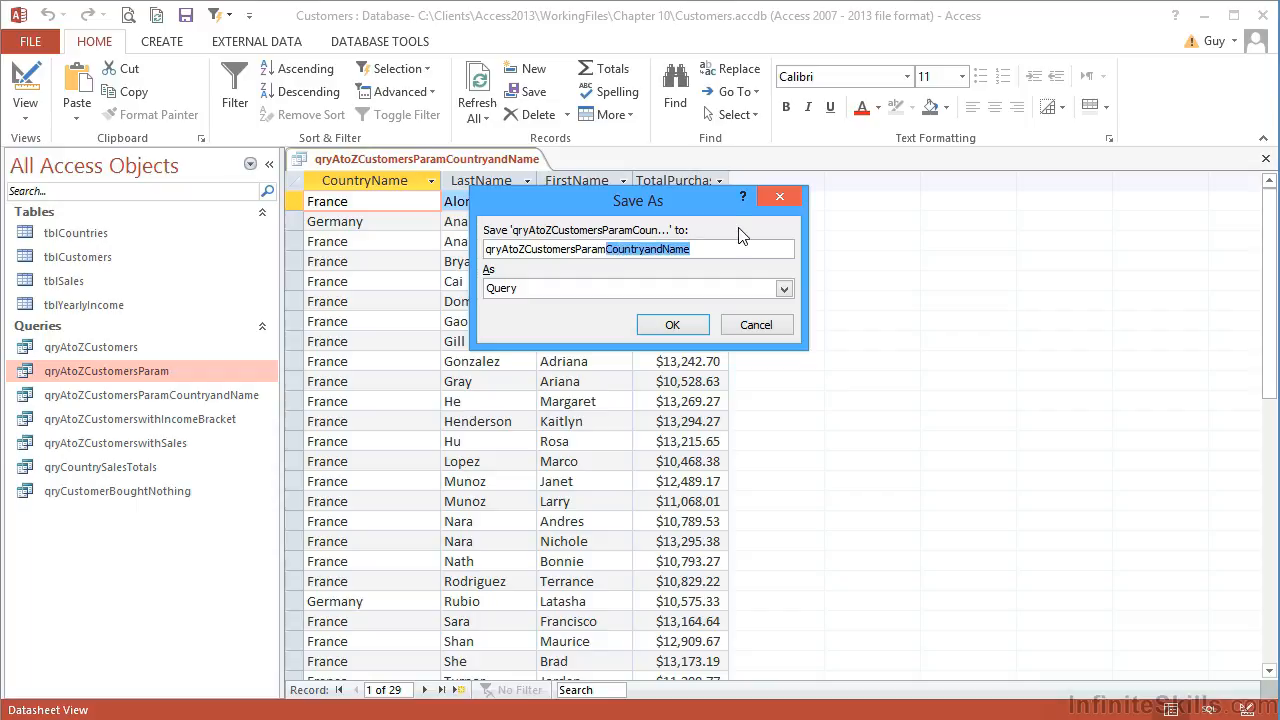
text(SalesValue)
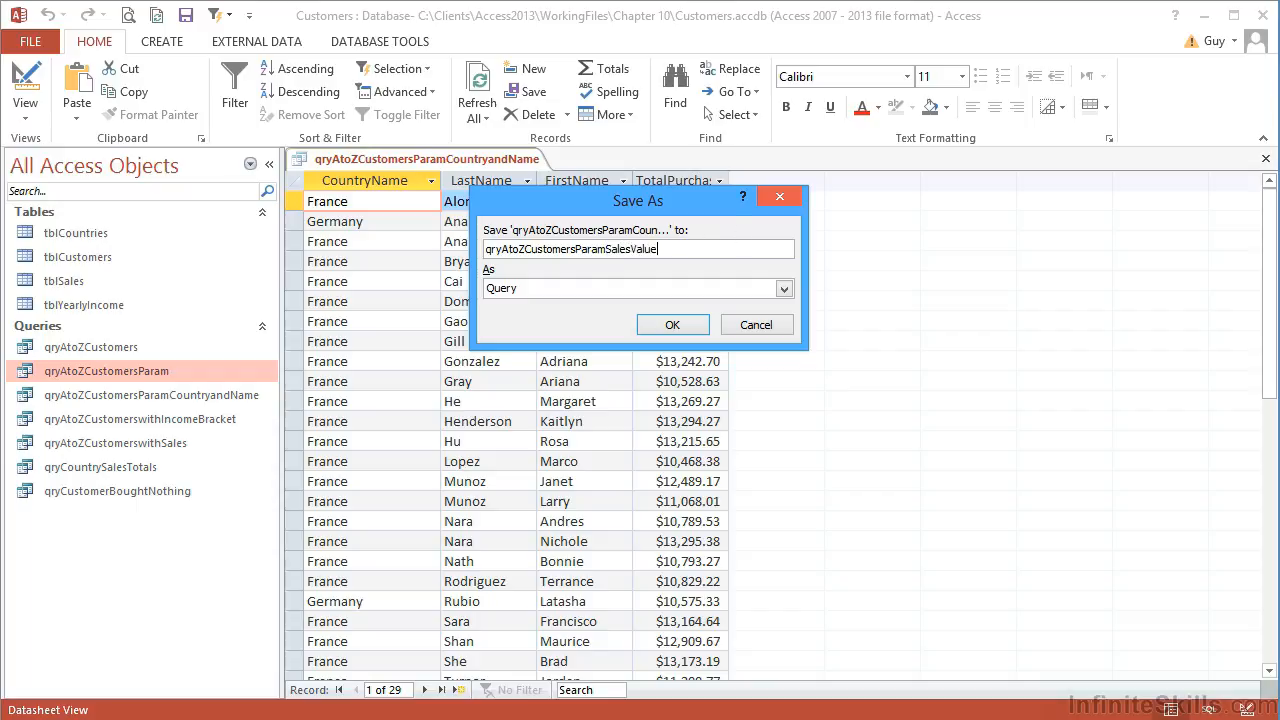
click(686, 328)
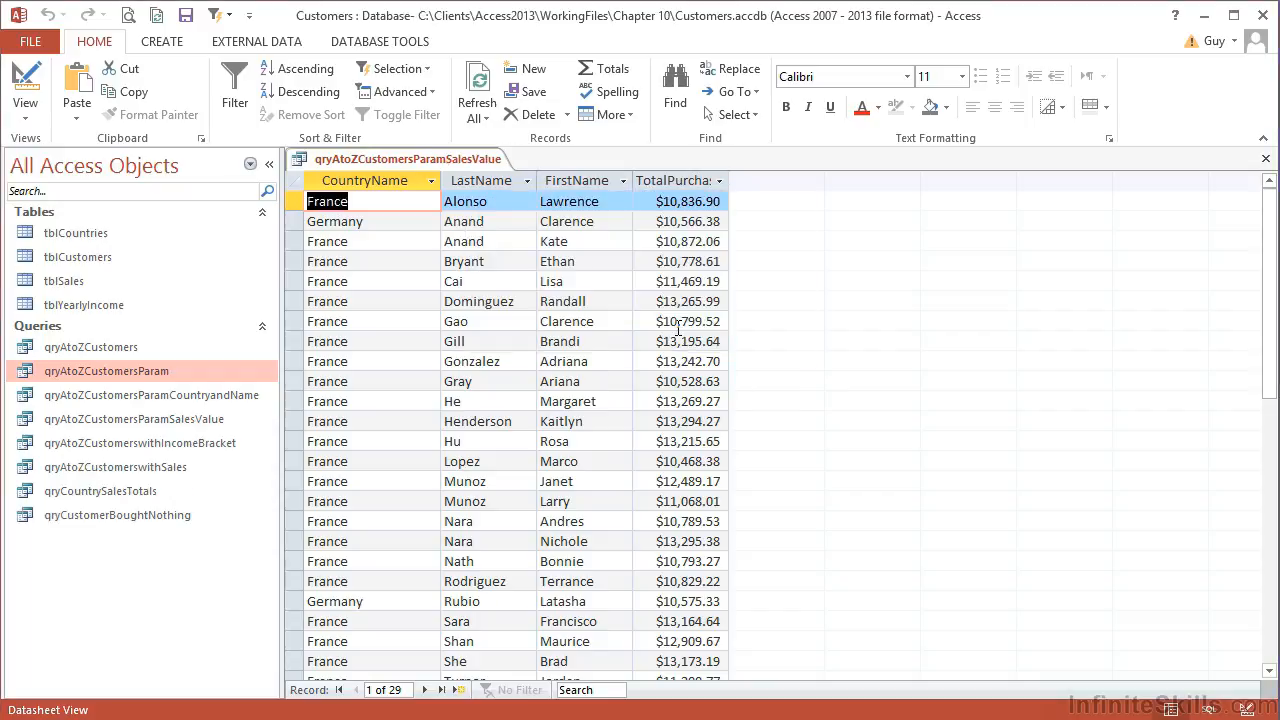
In the query design, widen the TotalPurchaseYTD column and replace its criterion with Between [ lower range? ] And [upper range?]
click(25, 88)
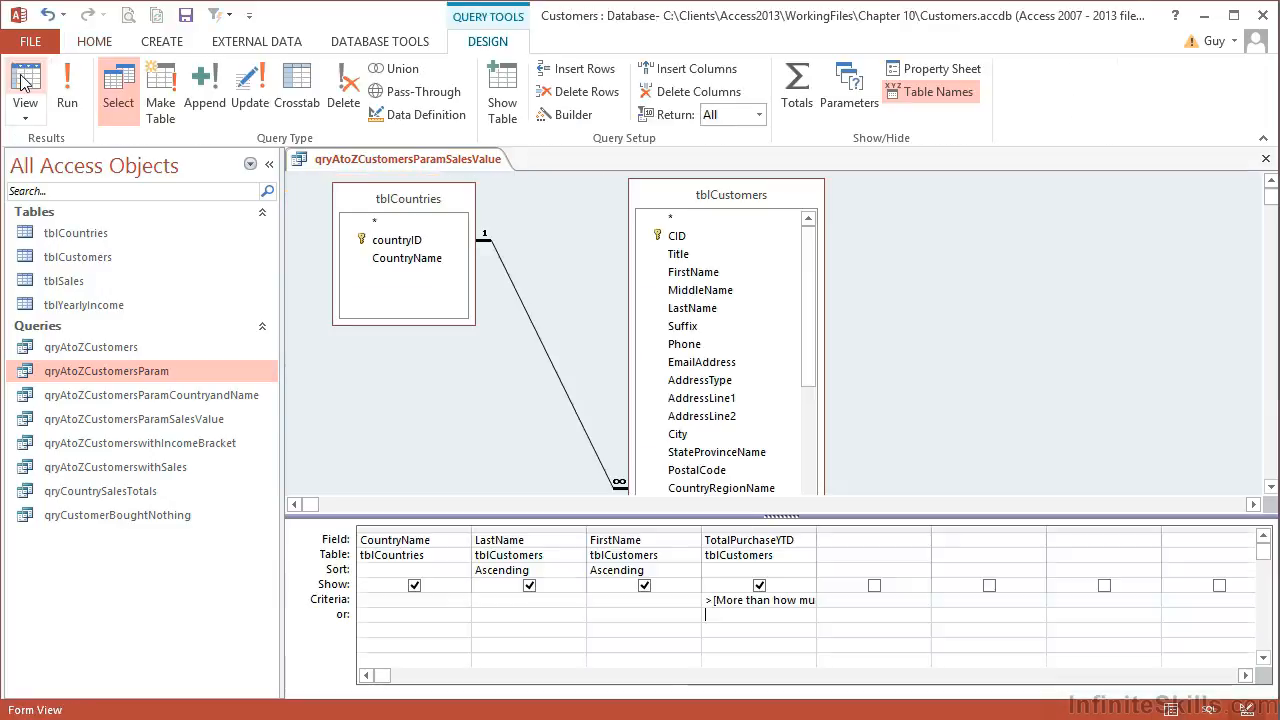
drag(816, 532, 926, 533)
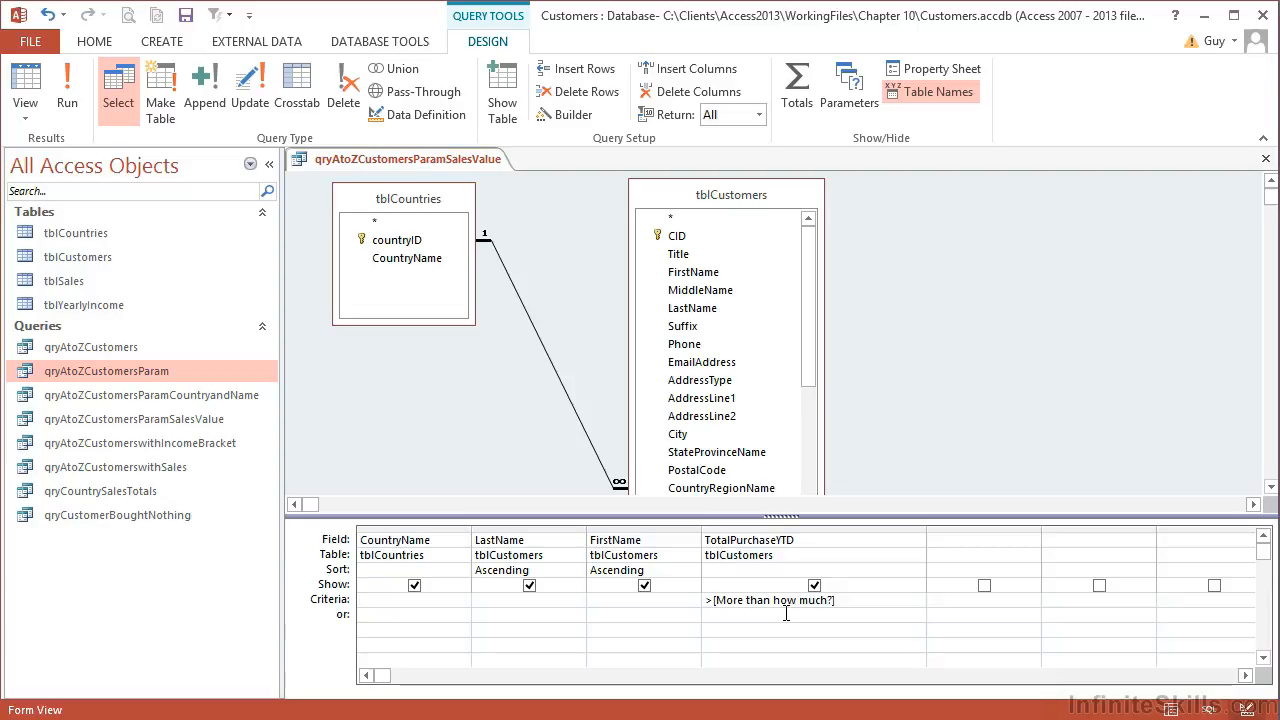
key(F2)
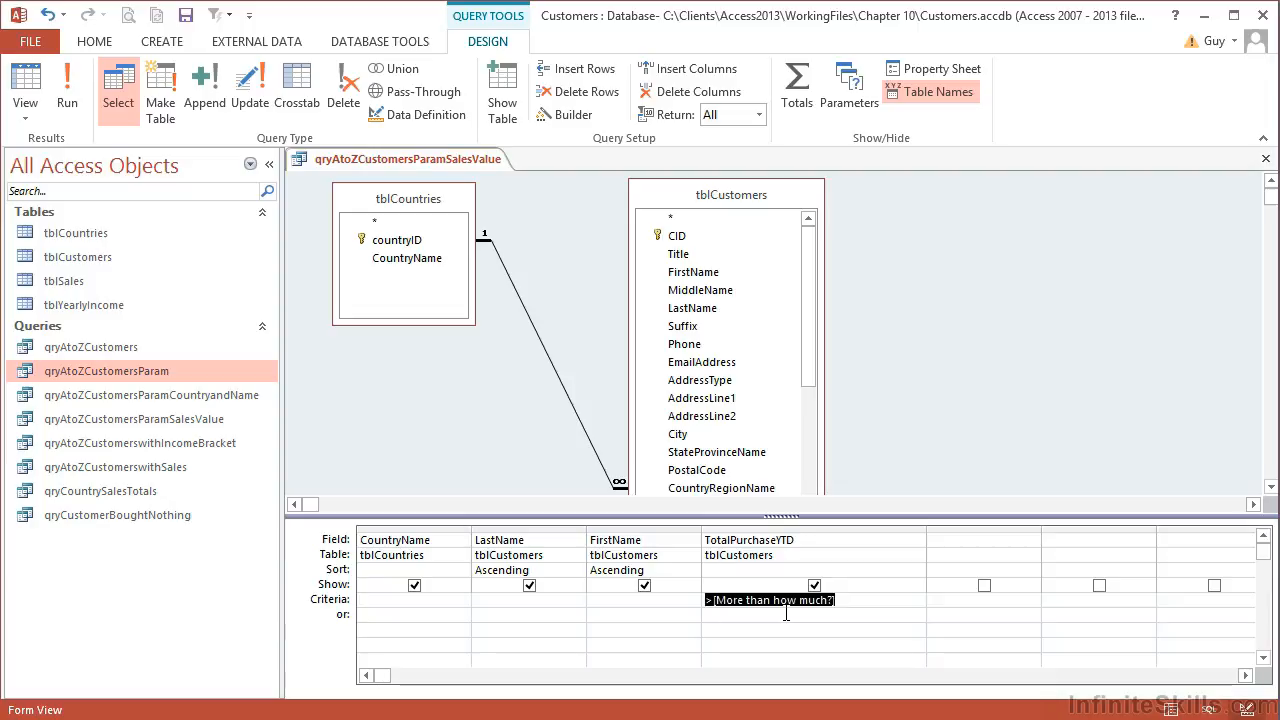
text(between [ lower range] and [upper range])
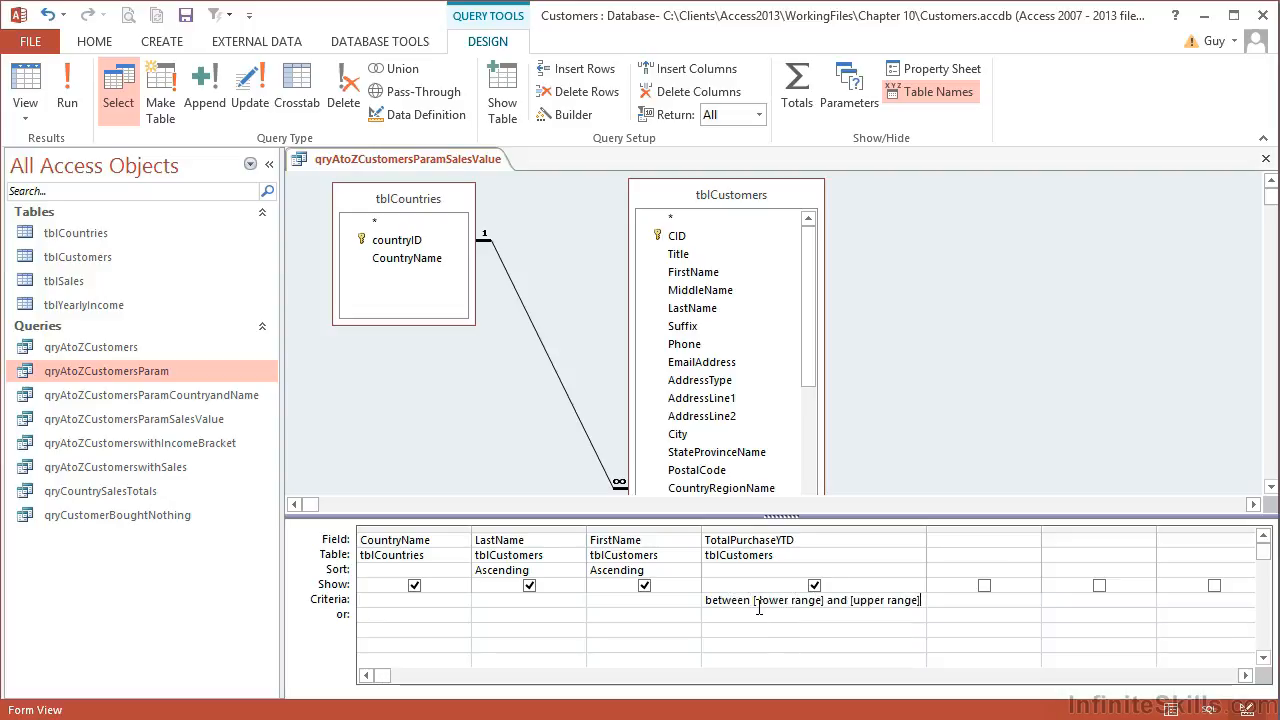
click(820, 600)
text(? )
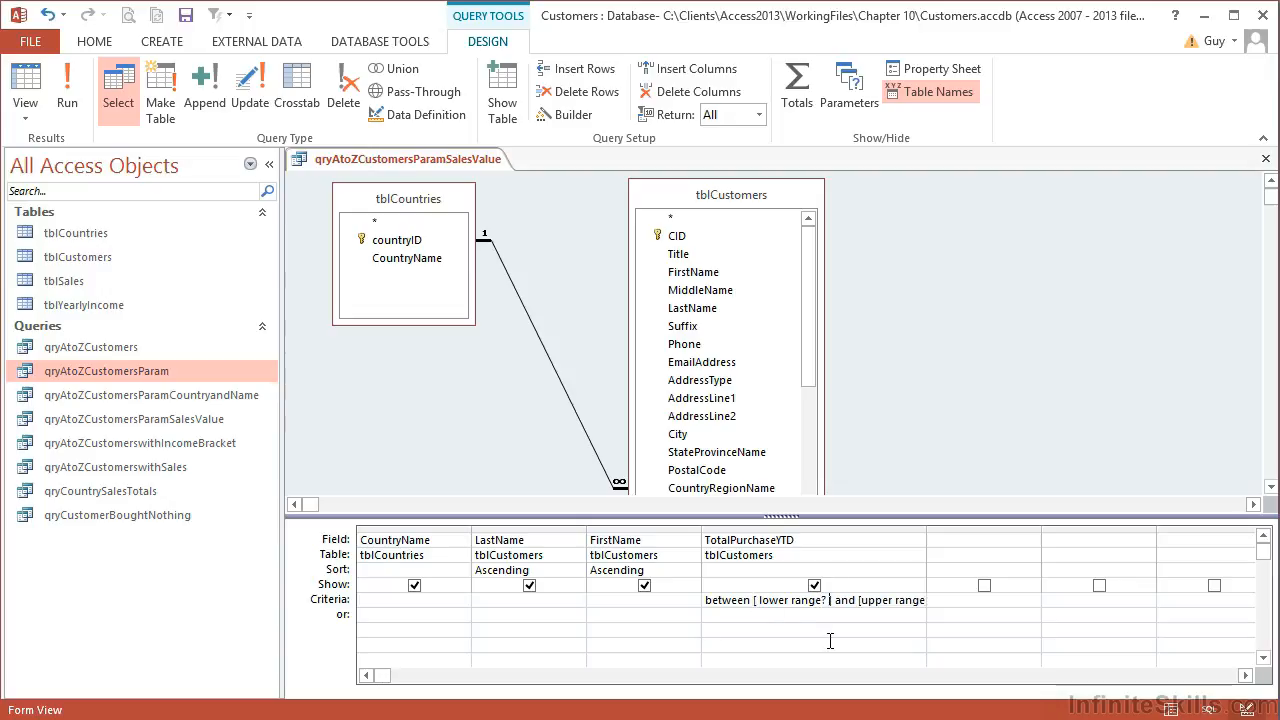
text(?)
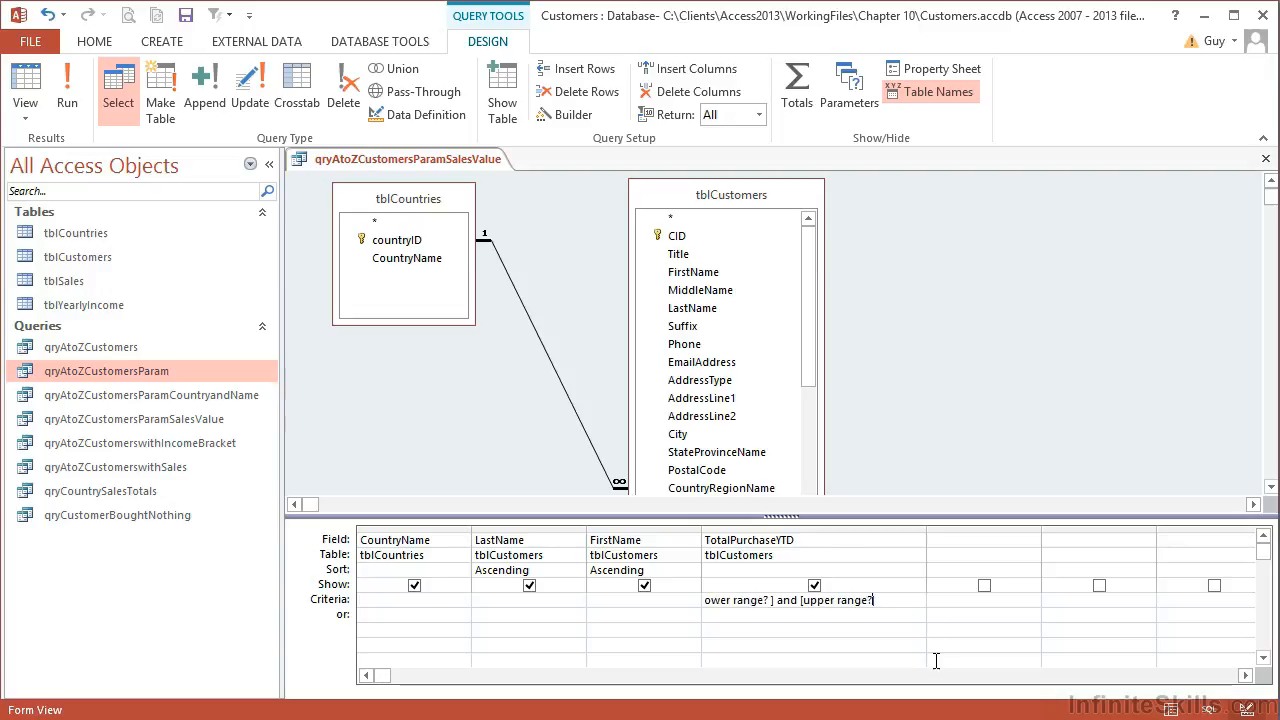
click(790, 615)
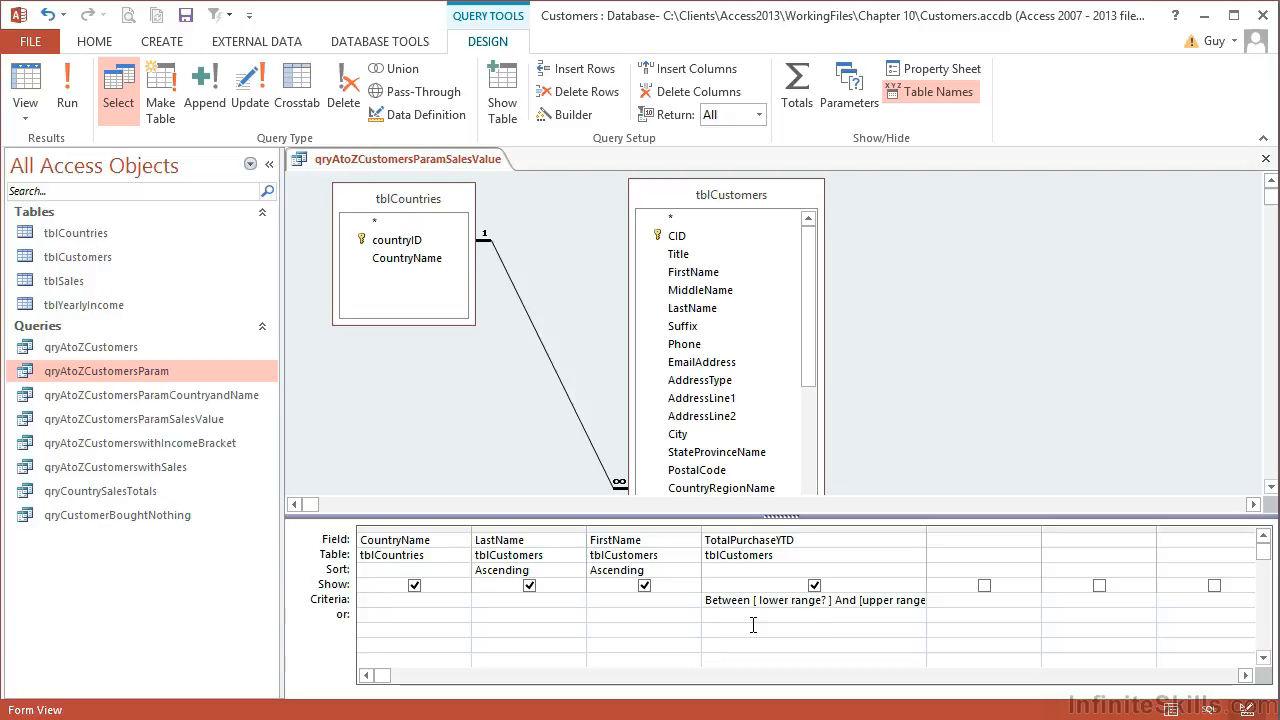
Run the query with a lower range of 10000 and an upper range of 15000, review the records and return to the design
click(26, 85)
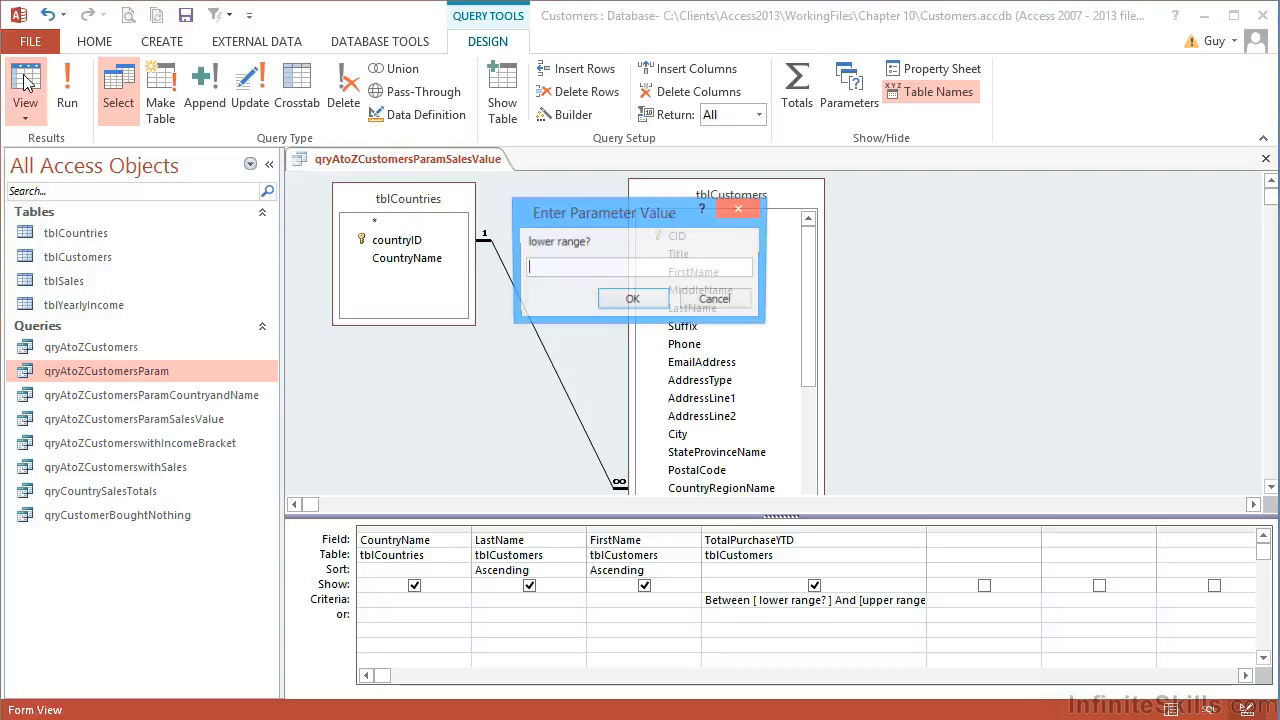
text(10000)
key(Return)
text(15000)
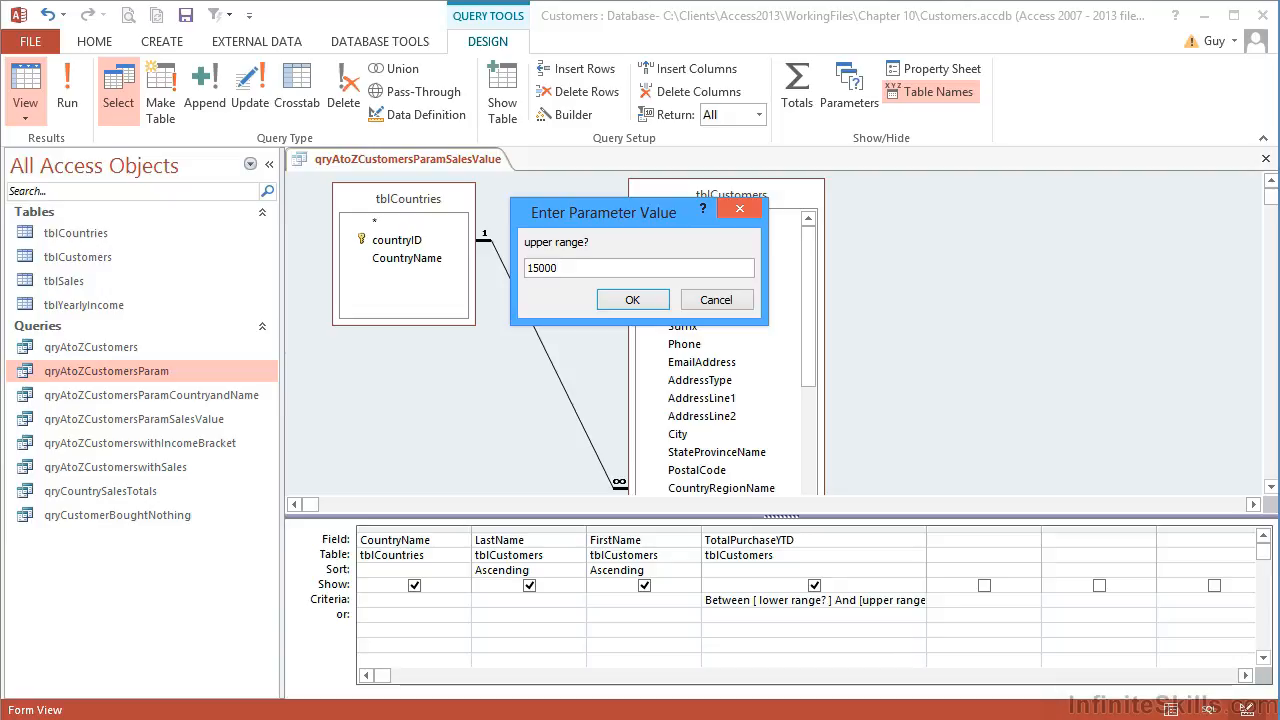
key(Return)
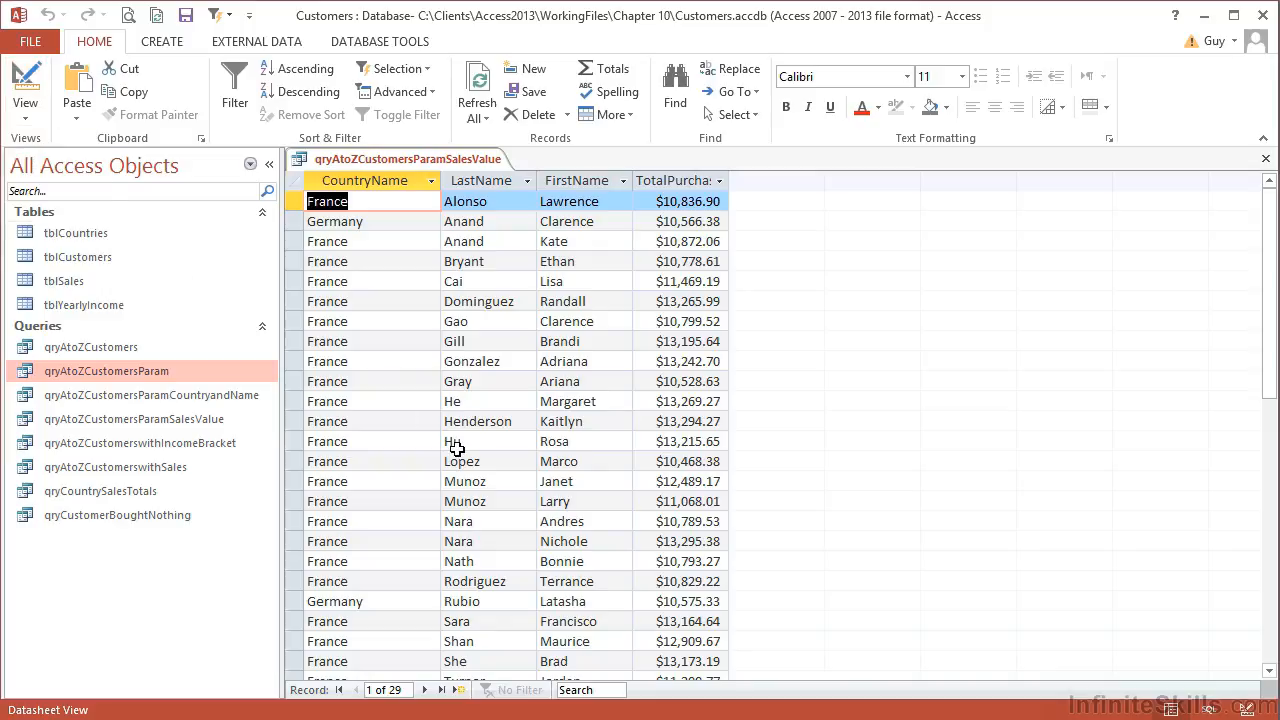
scroll(557, 497, down, 5)
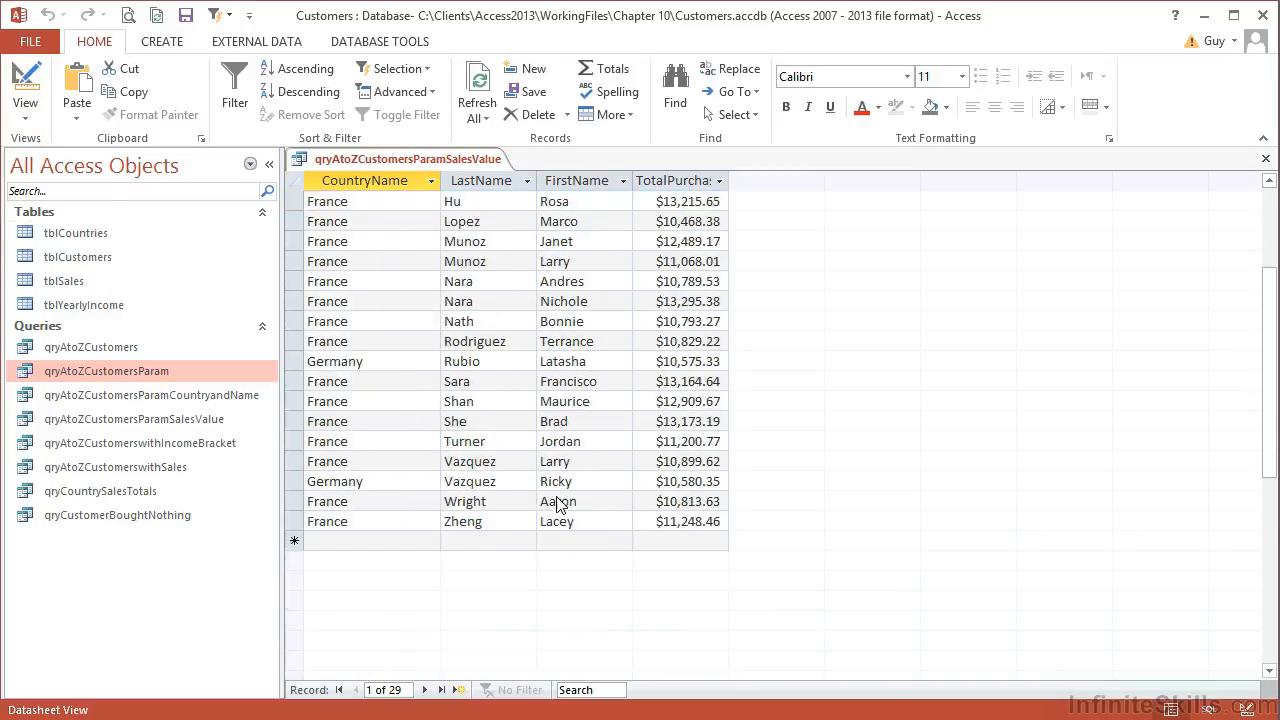
scroll(557, 500, up, 3)
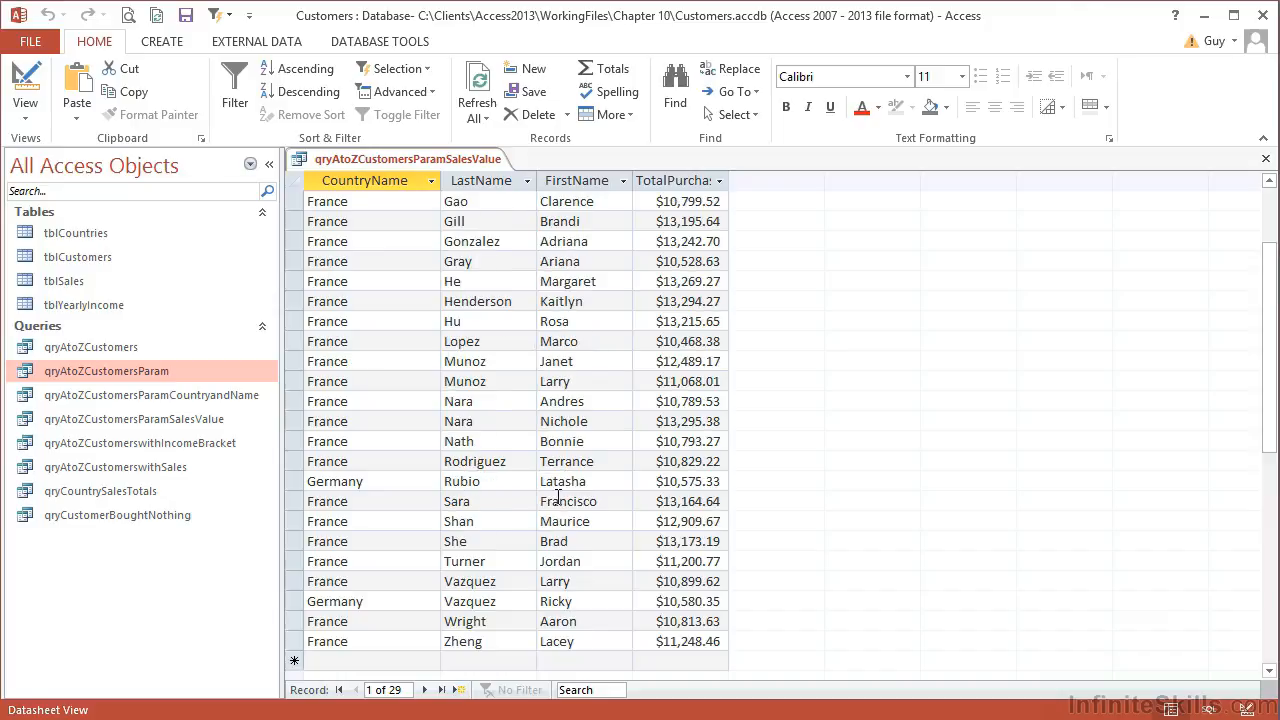
scroll(557, 497, up, 2)
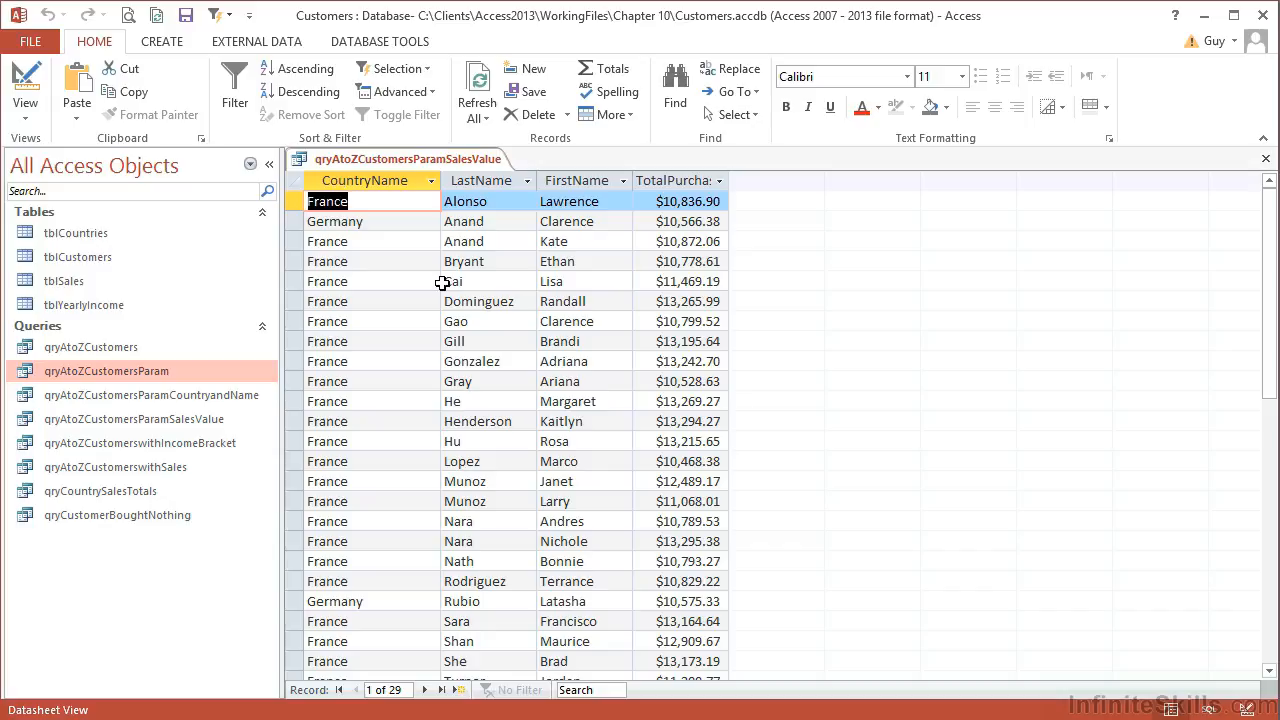
click(39, 88)
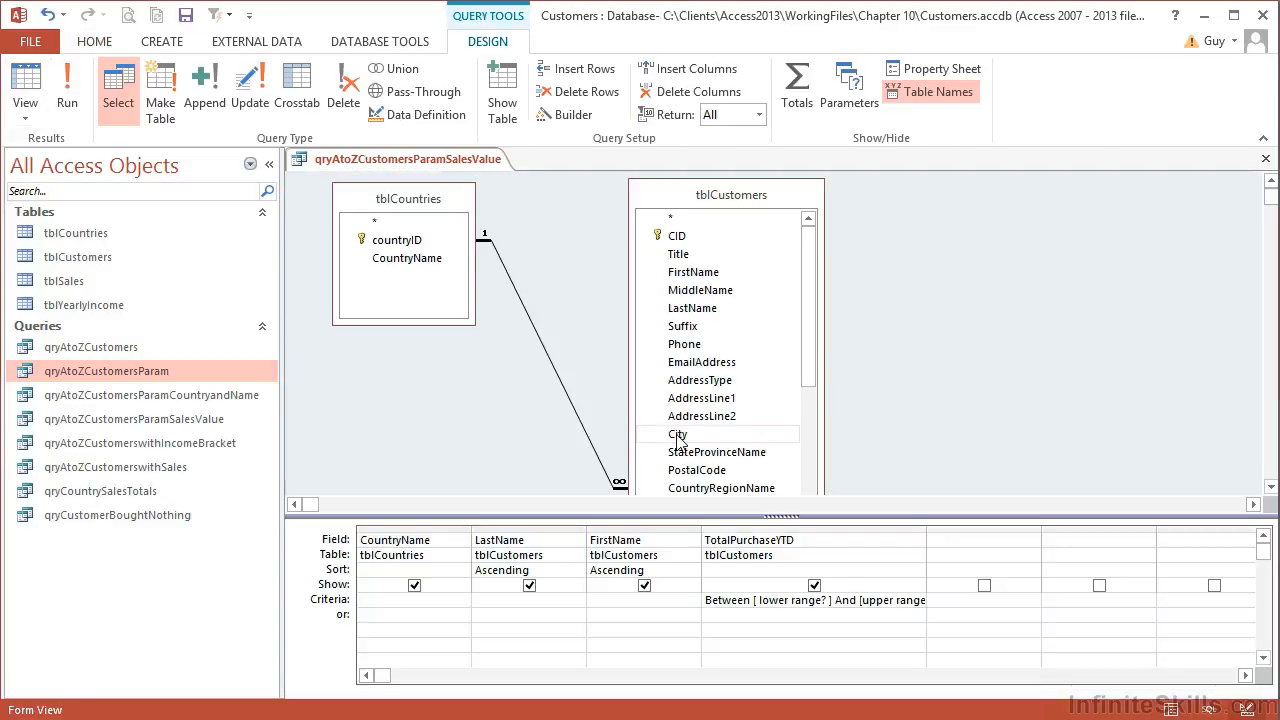